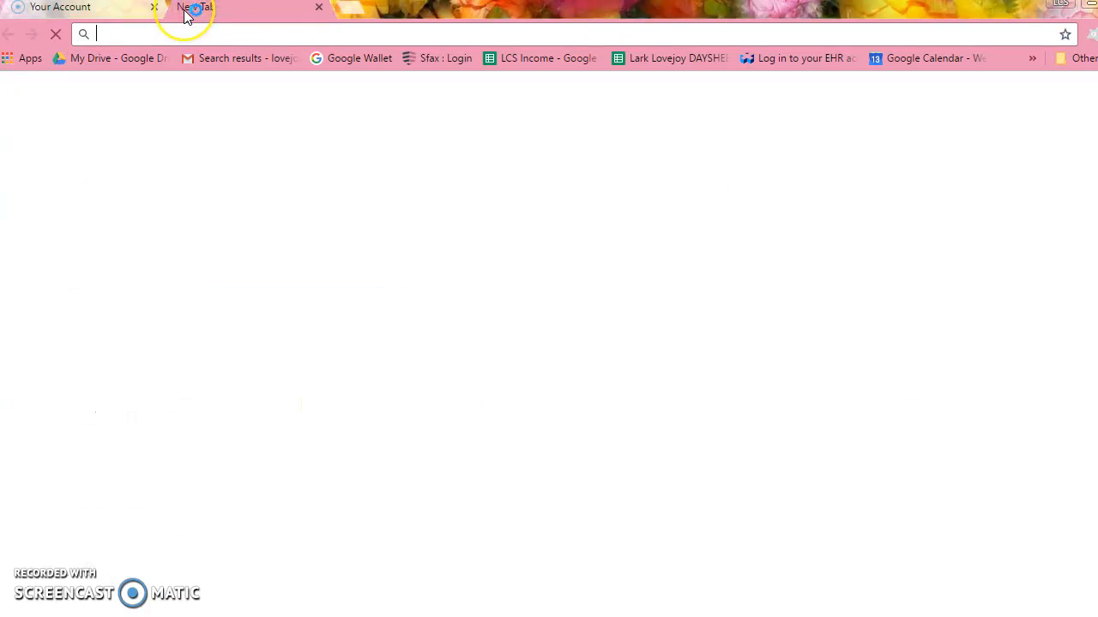
Open the download.com website in the new browser tab
type("download.com")
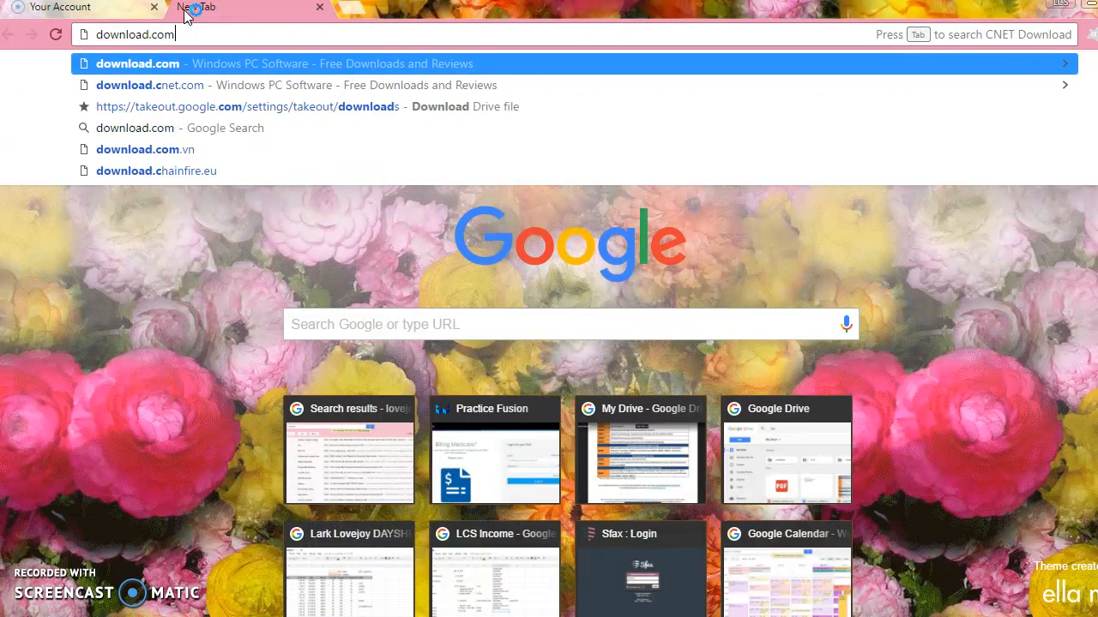
key("Return")
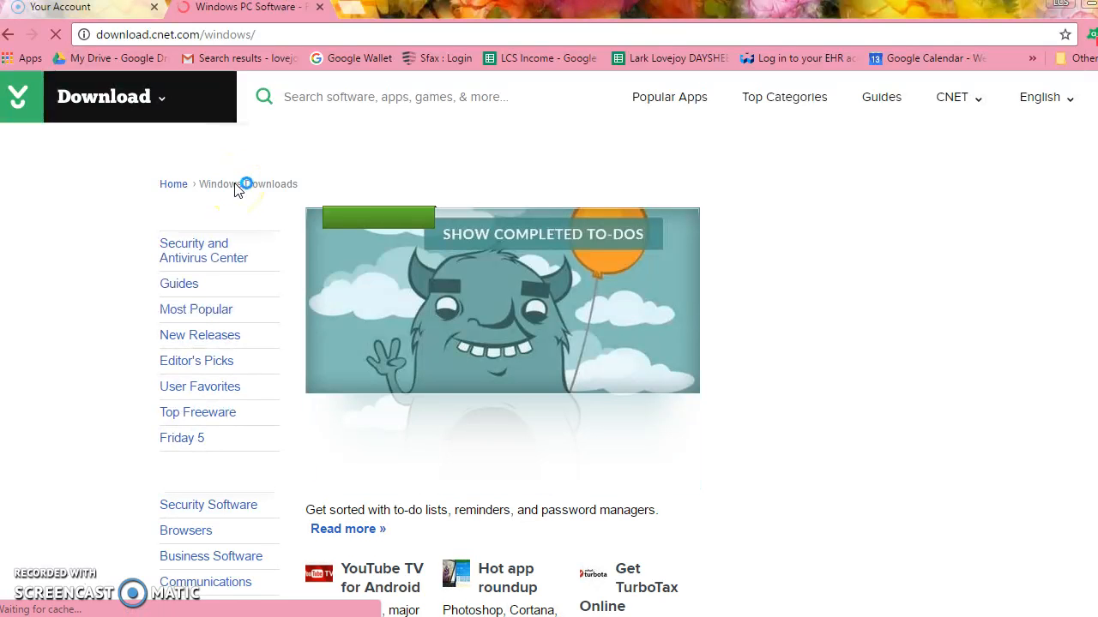
Search the site for veracrypt and download the Windows version of VeraCrypt
left_click(324, 96)
type("veracr")
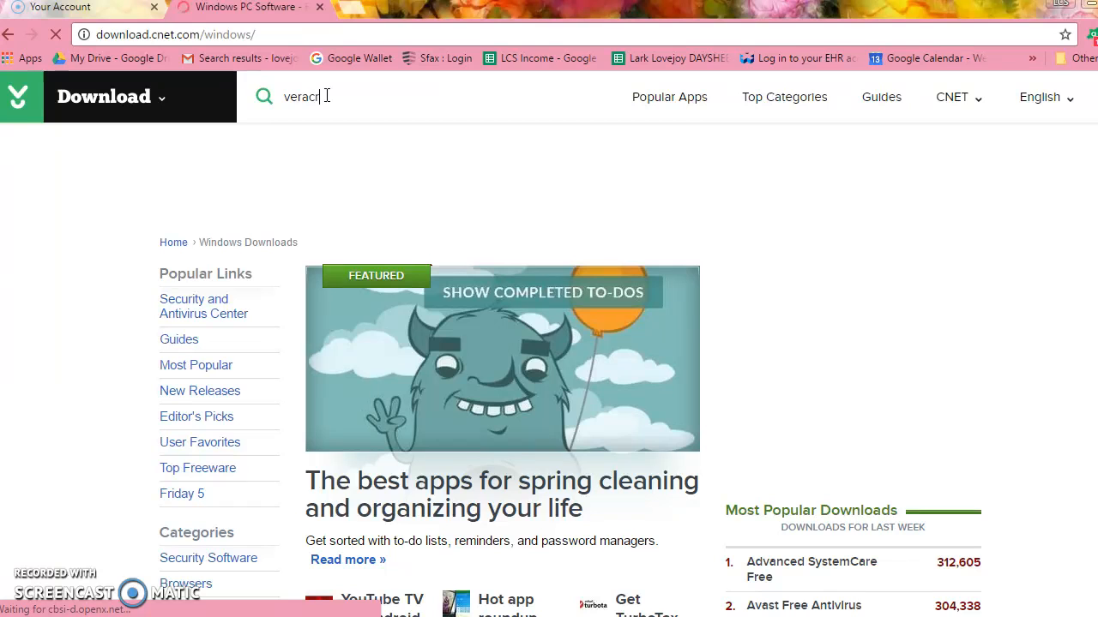
type("ypt")
key("Return")
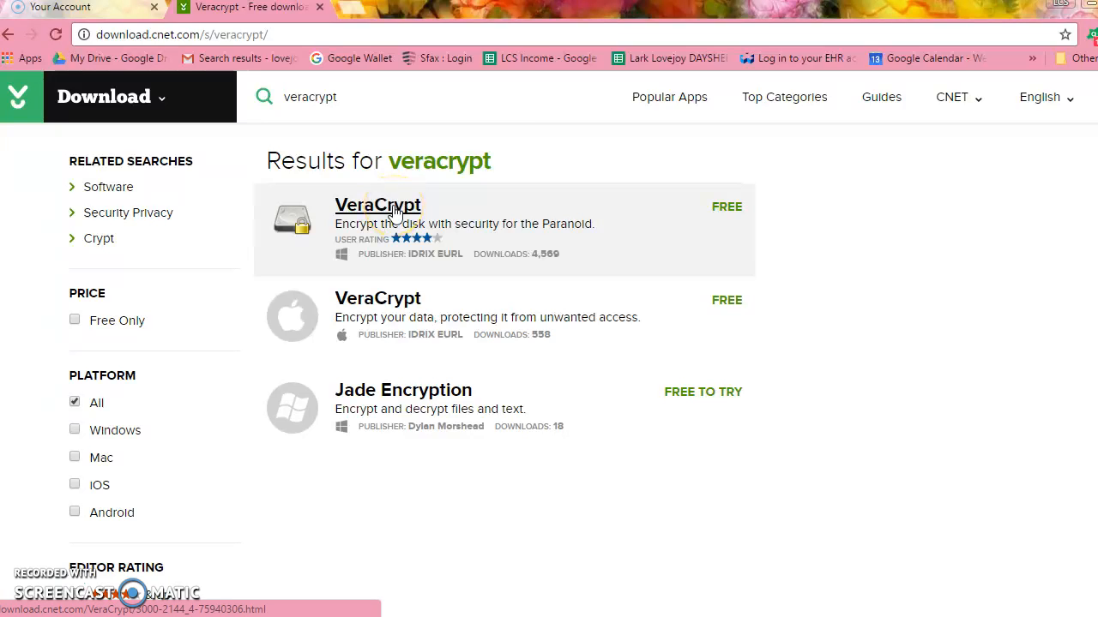
left_click(395, 209)
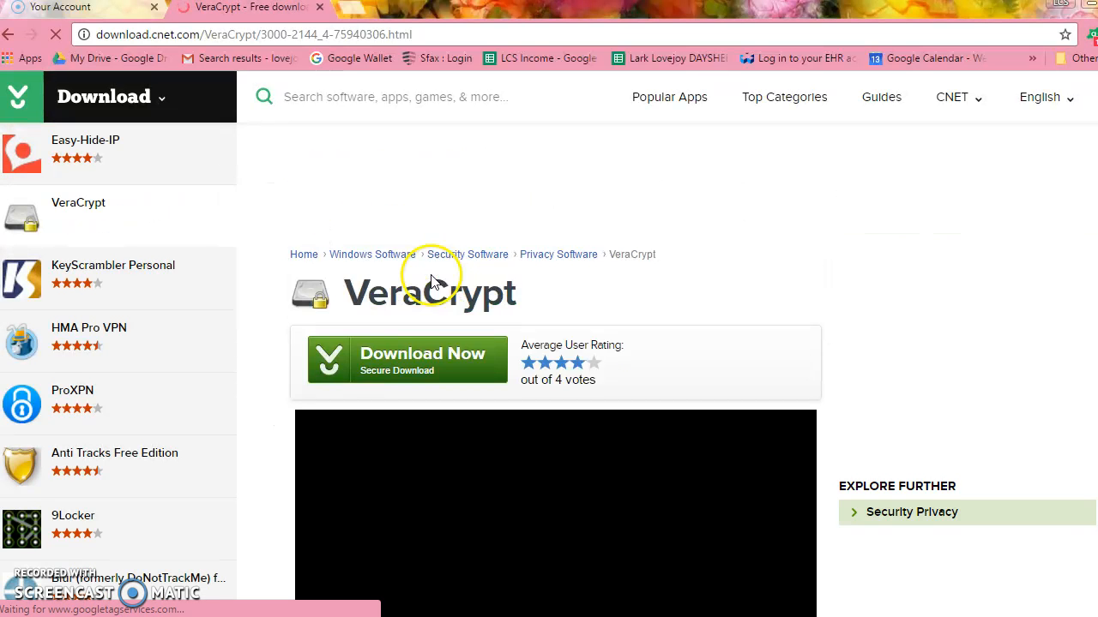
left_click(429, 364)
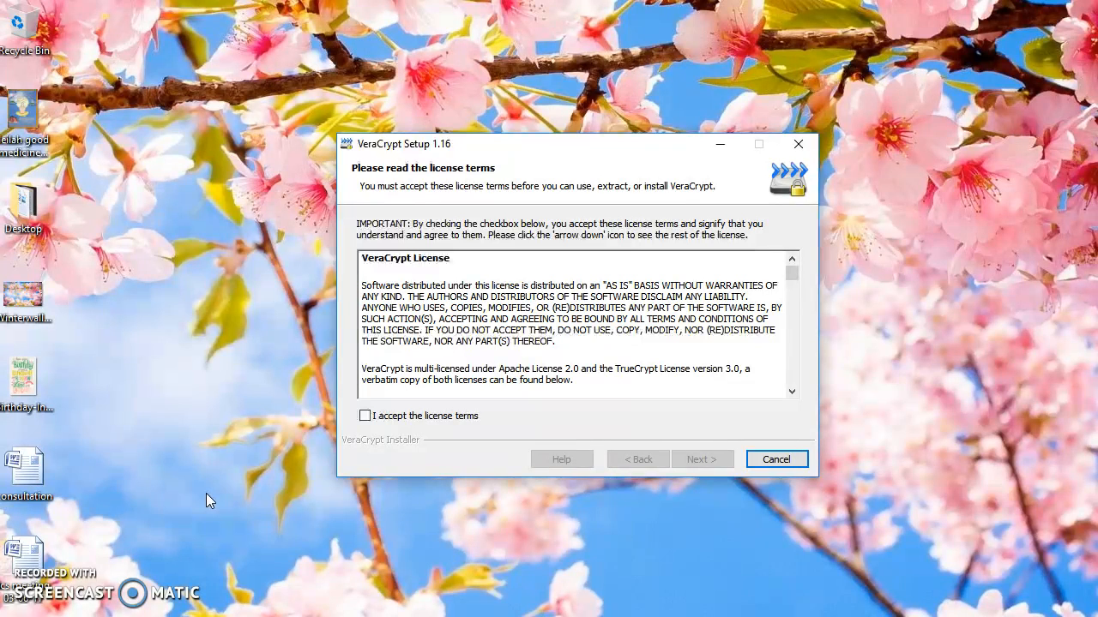
Accept the VeraCrypt license terms and continue the setup in Install mode
left_click(365, 417)
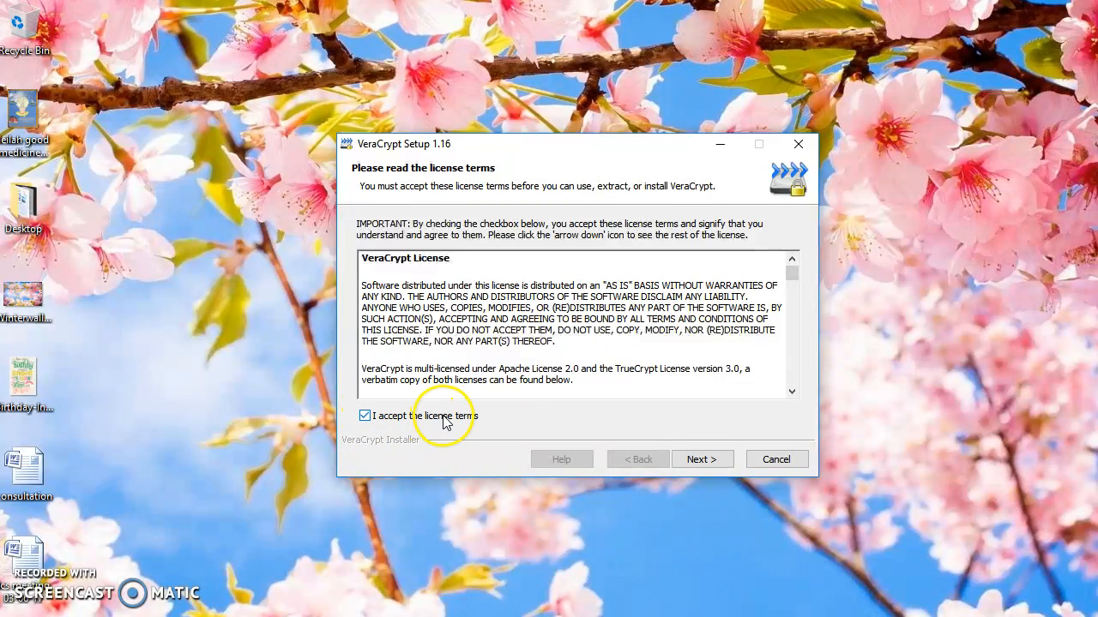
left_click_drag(791, 273, 790, 382)
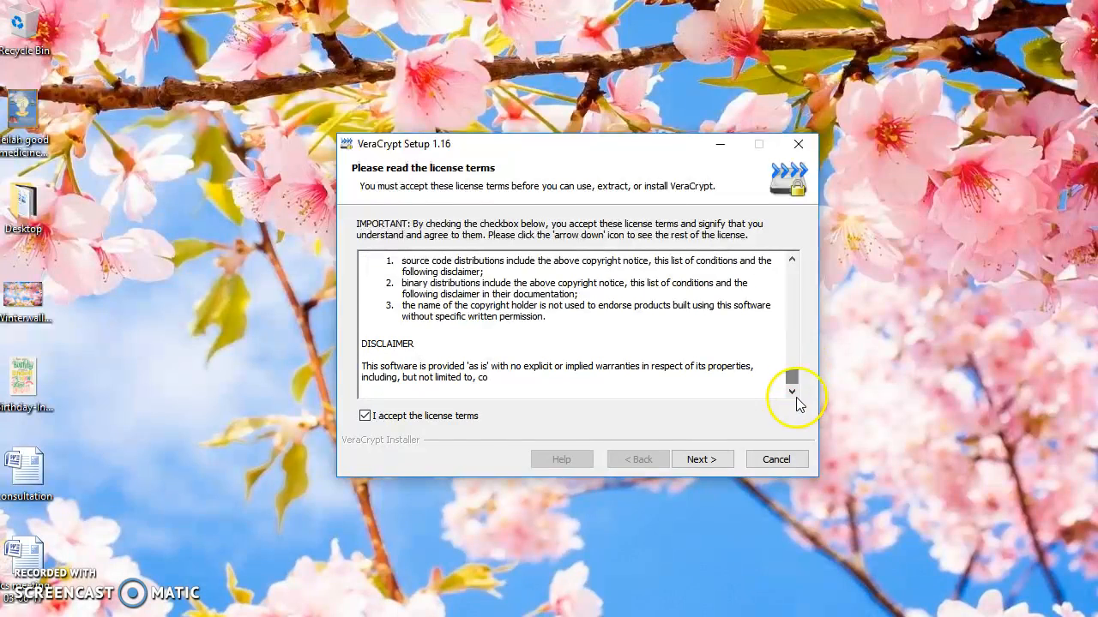
left_click(696, 460)
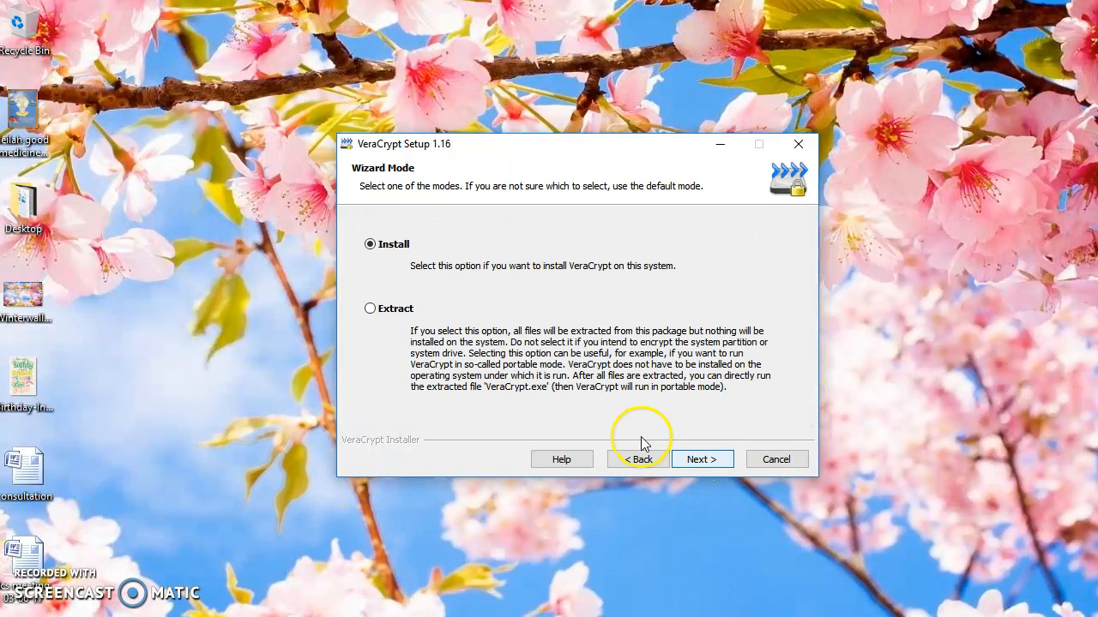
left_click(709, 460)
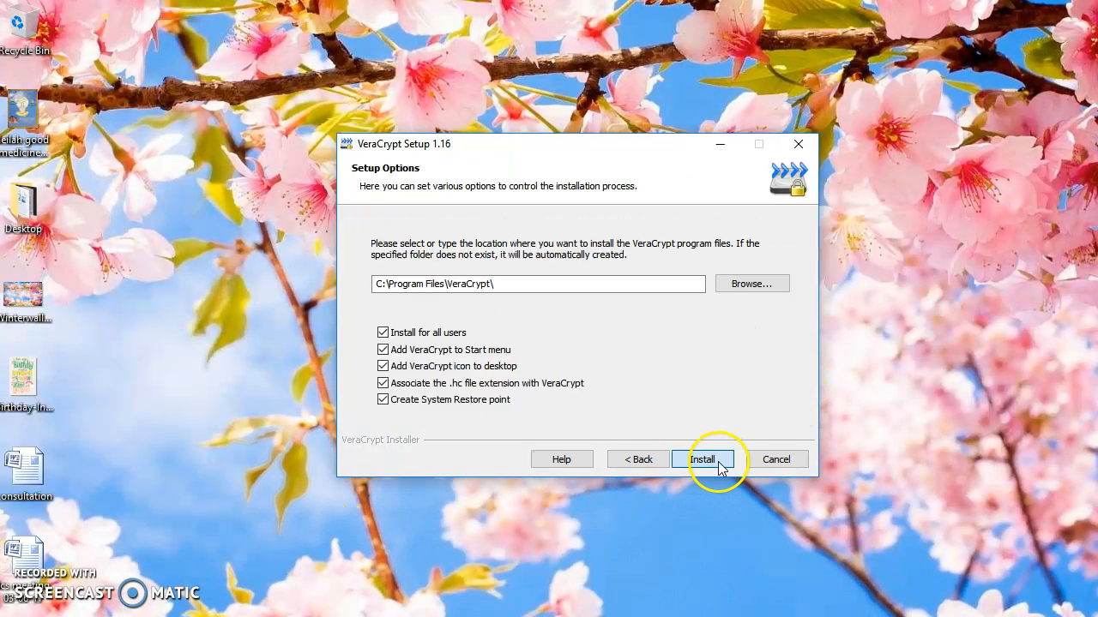
Install VeraCrypt without adding its icon to the desktop, and finish the setup, declining the beginner's tutorial
left_click(382, 366)
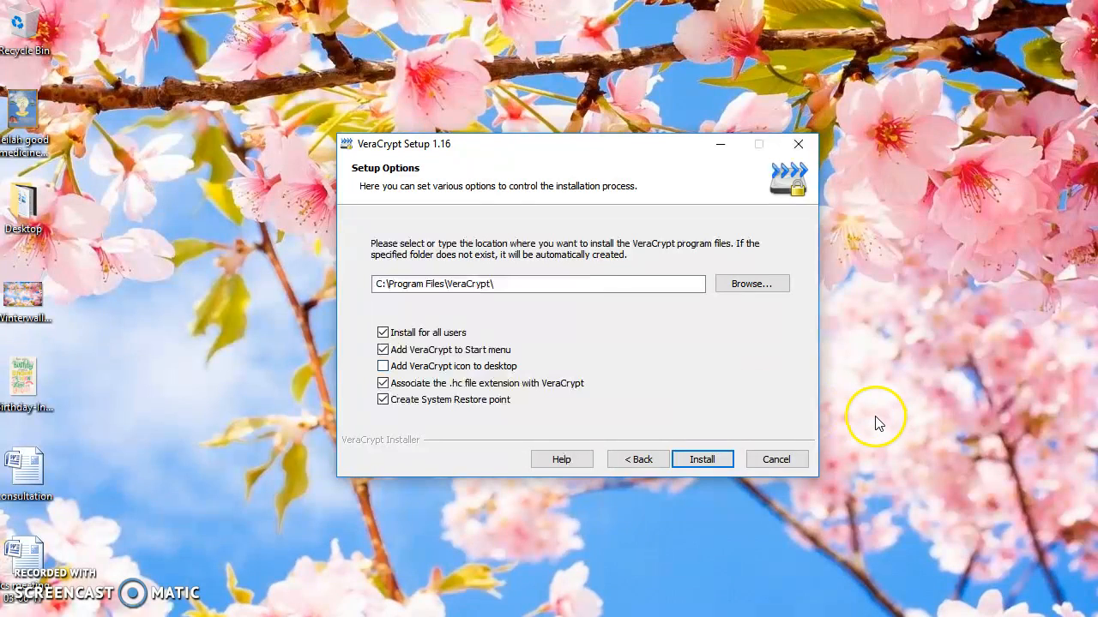
left_click(717, 457)
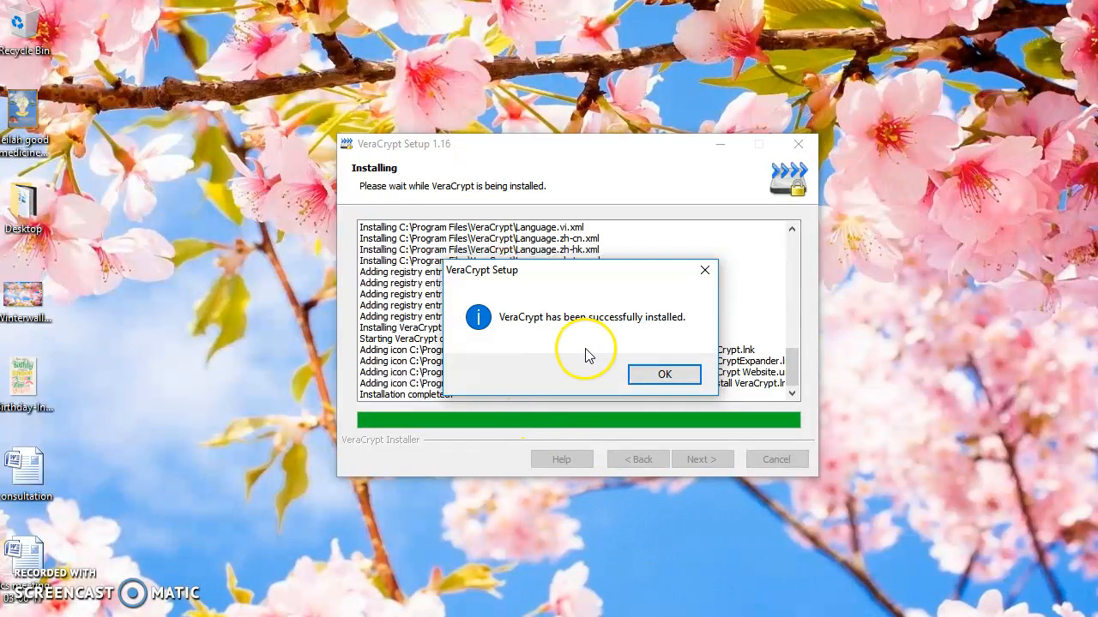
left_click(658, 379)
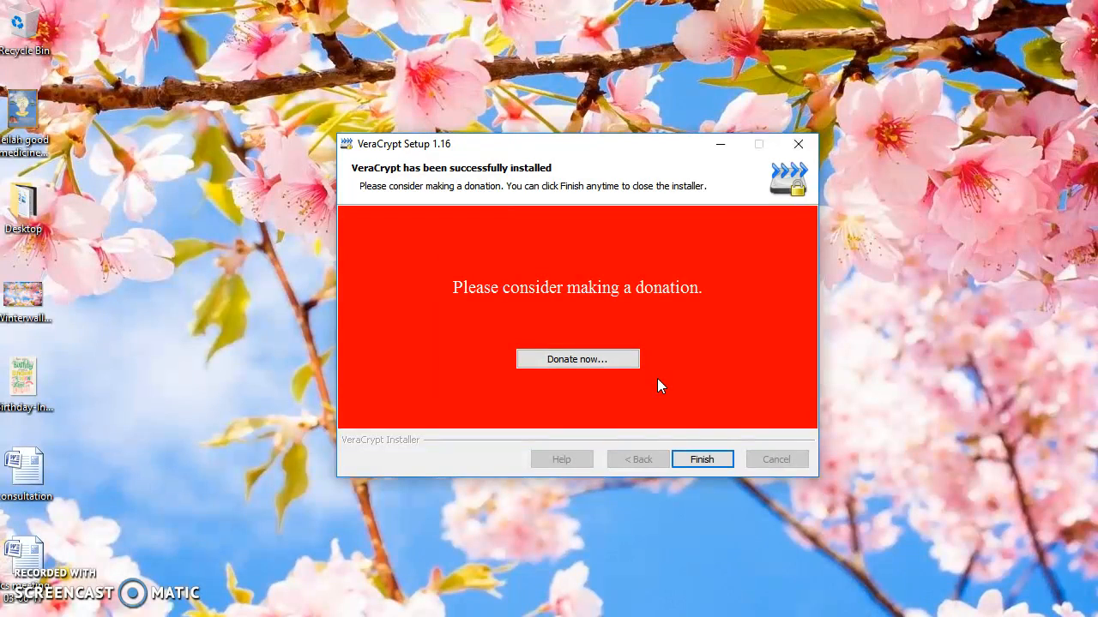
left_click(709, 461)
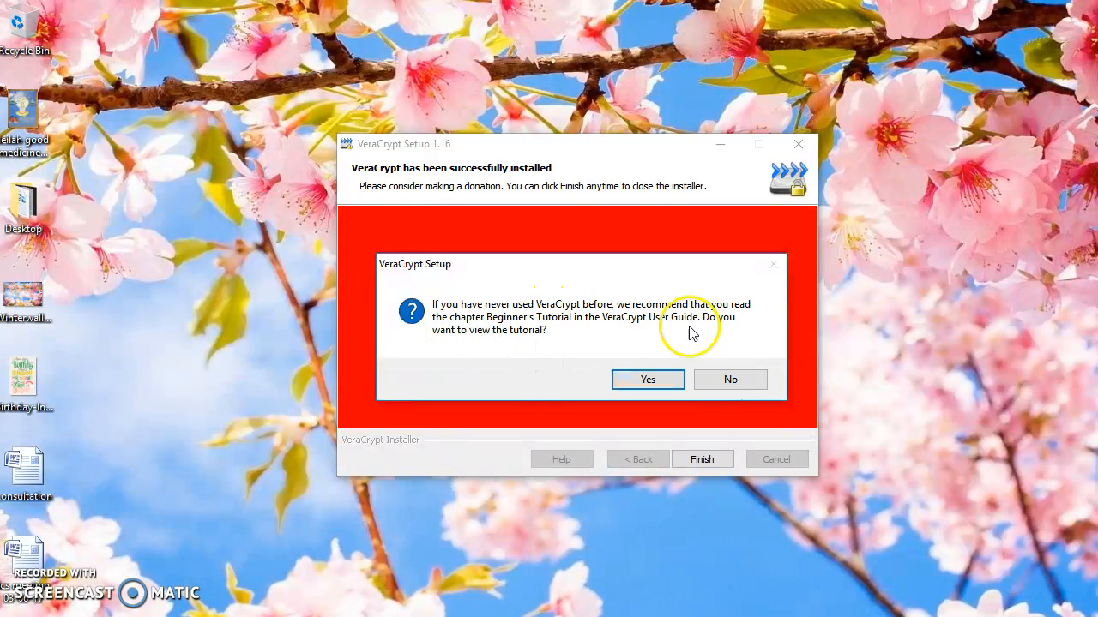
left_click(711, 377)
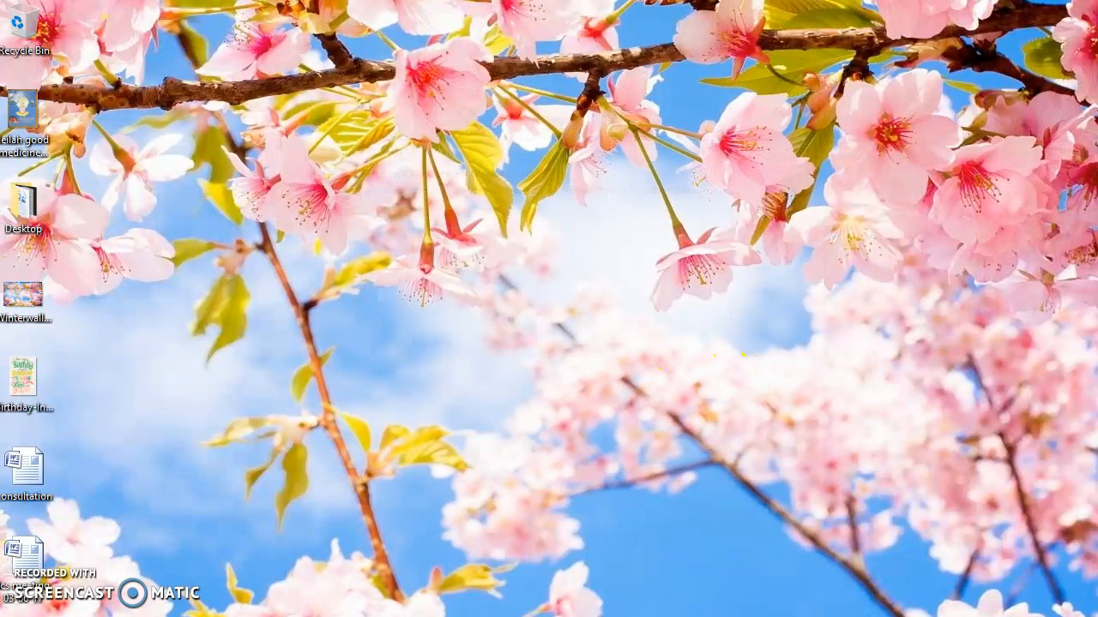
Launch VeraCrypt and start the wizard for creating a new volume
key("super")
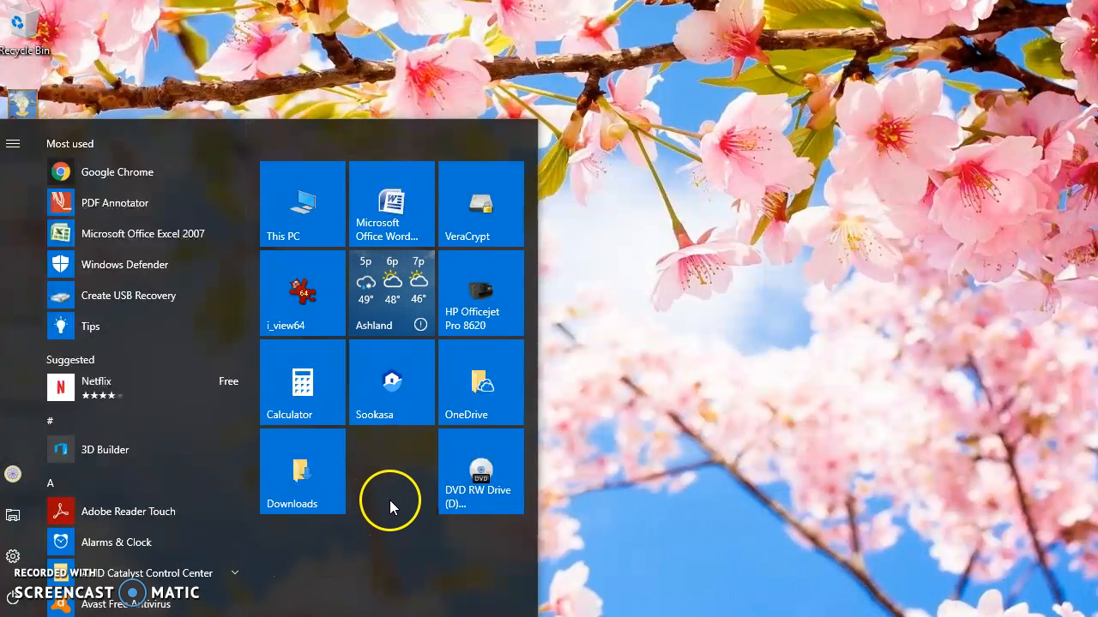
left_click(491, 209)
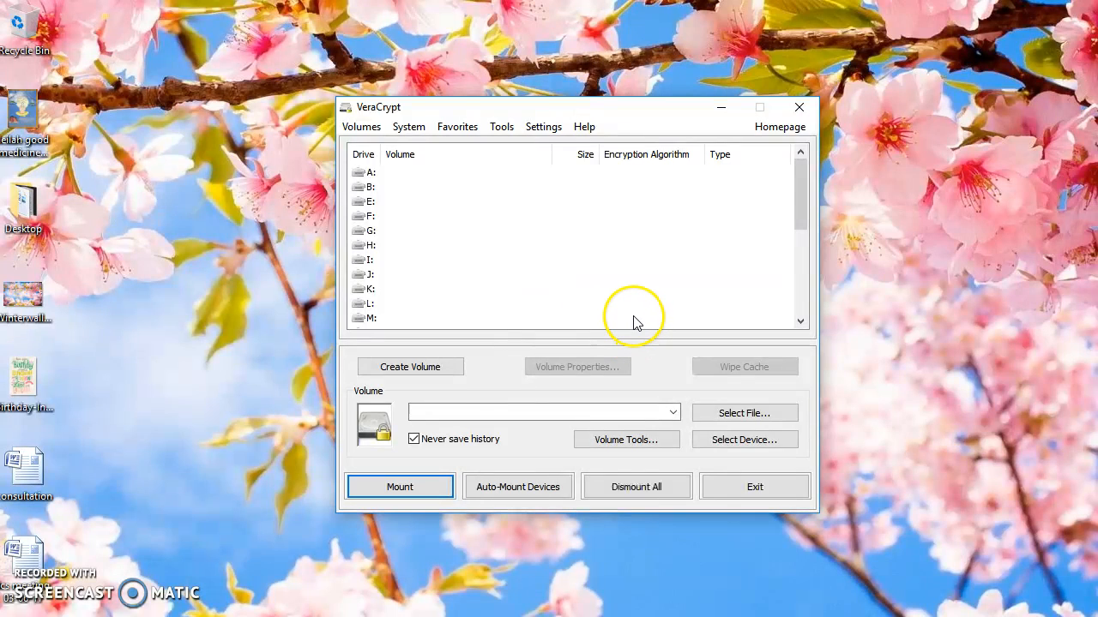
left_click(361, 129)
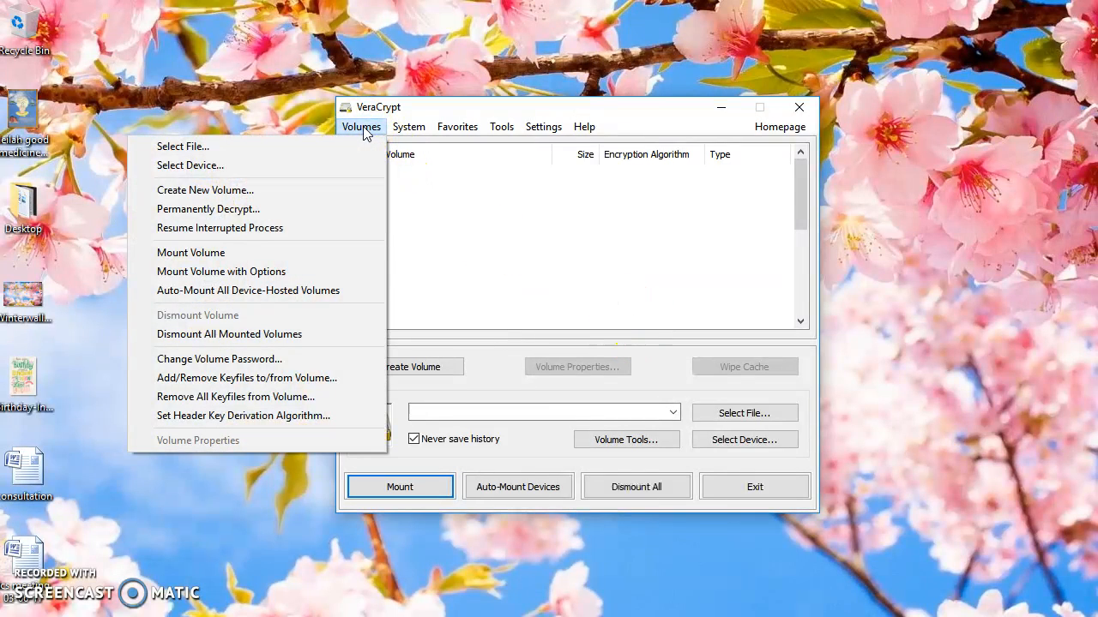
left_click(248, 190)
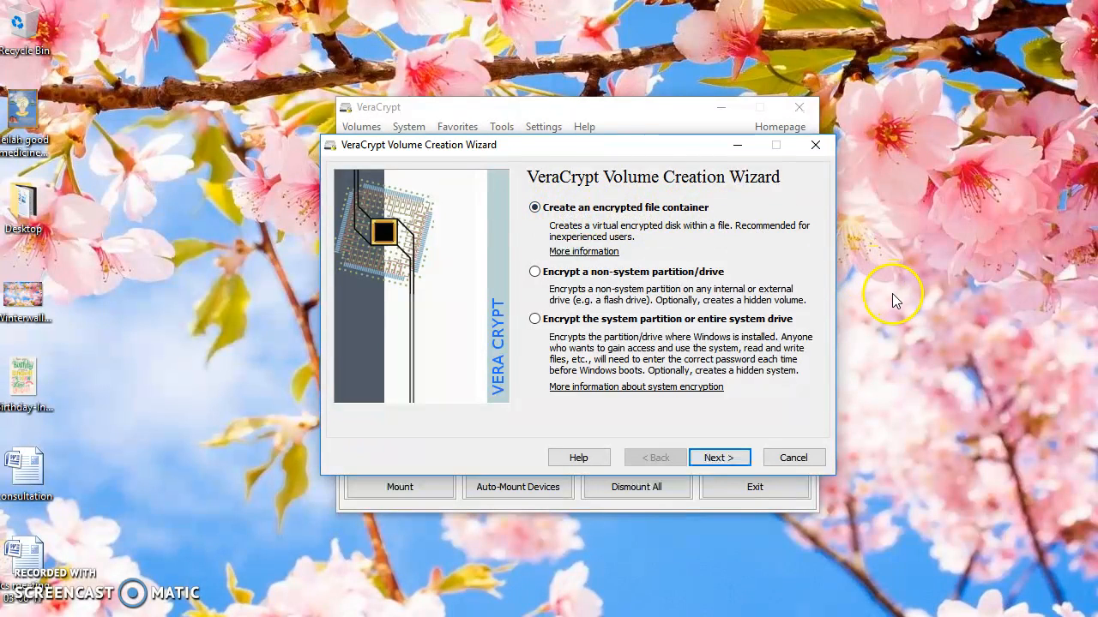
Choose an encrypted file container with a hidden VeraCrypt volume, created in Normal mode
left_click(718, 457)
left_click(535, 273)
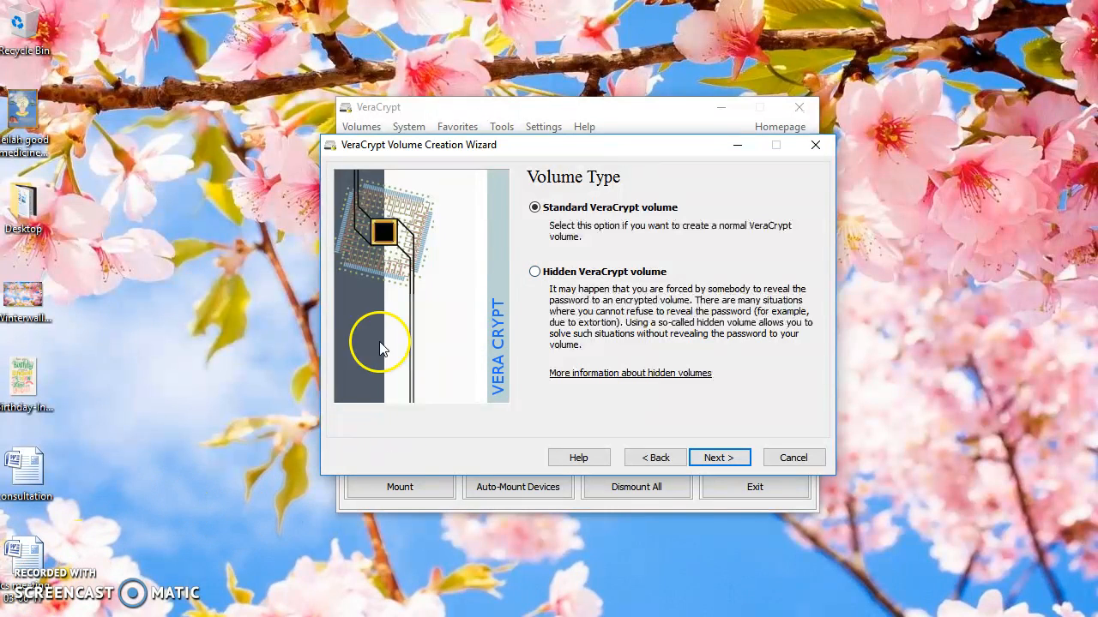
left_click(536, 272)
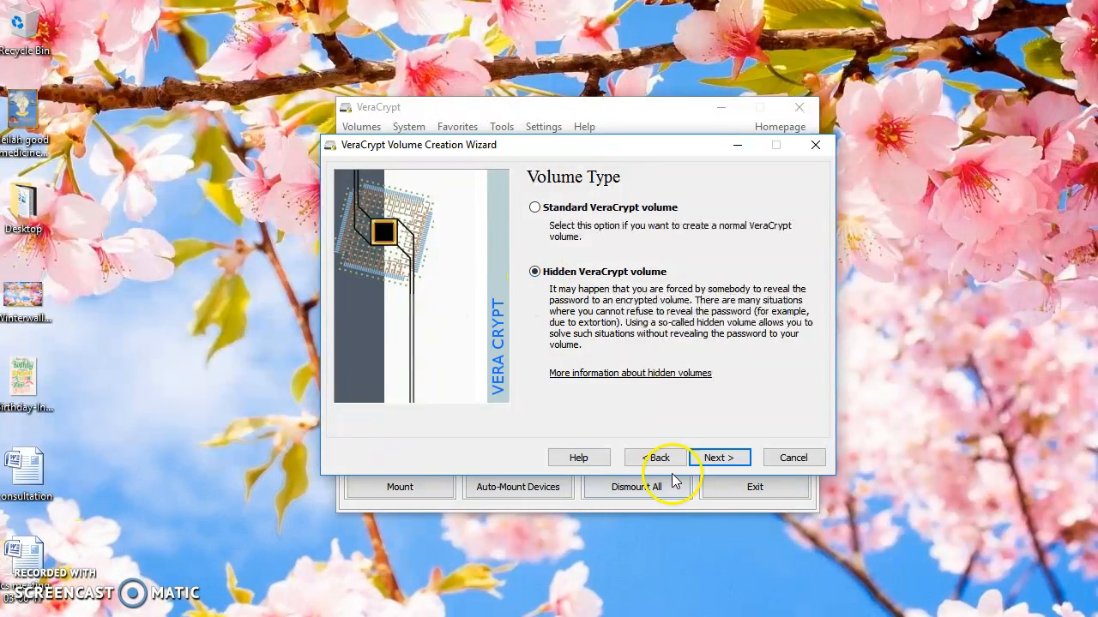
left_click(714, 459)
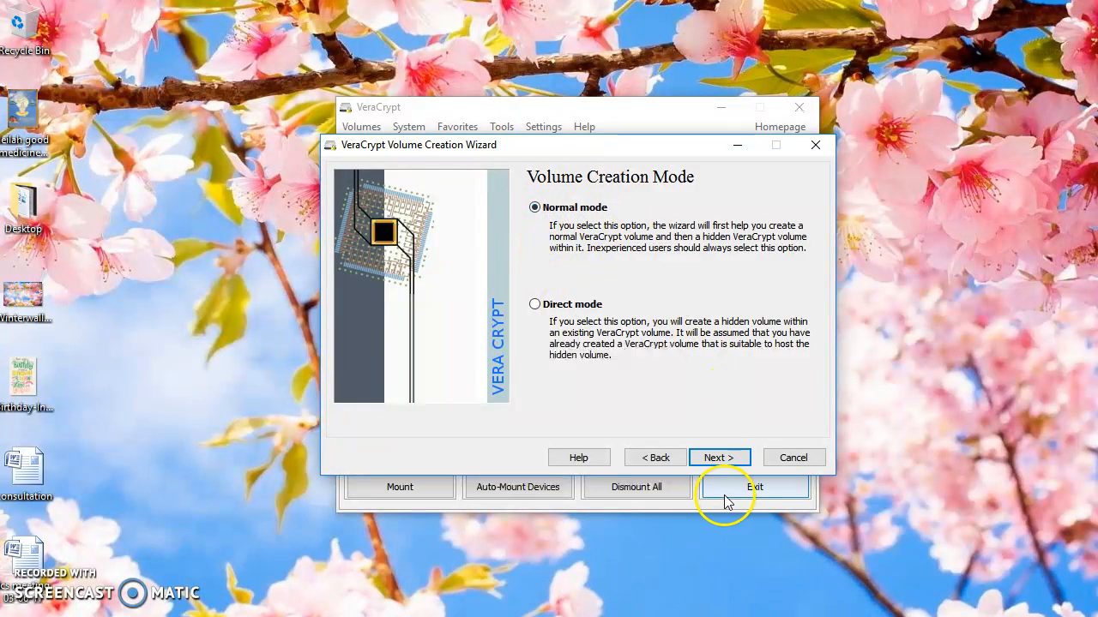
left_click(721, 457)
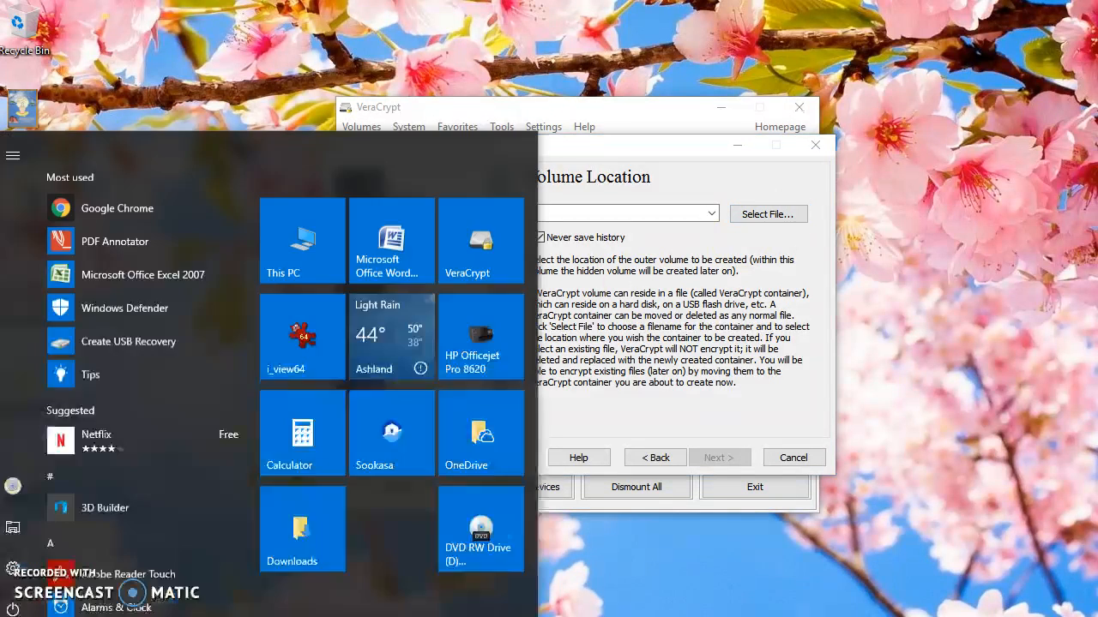
Create a Microsoft Word document containing the text "Secret file" and save it as Secret file in Documents
left_click(19, 605)
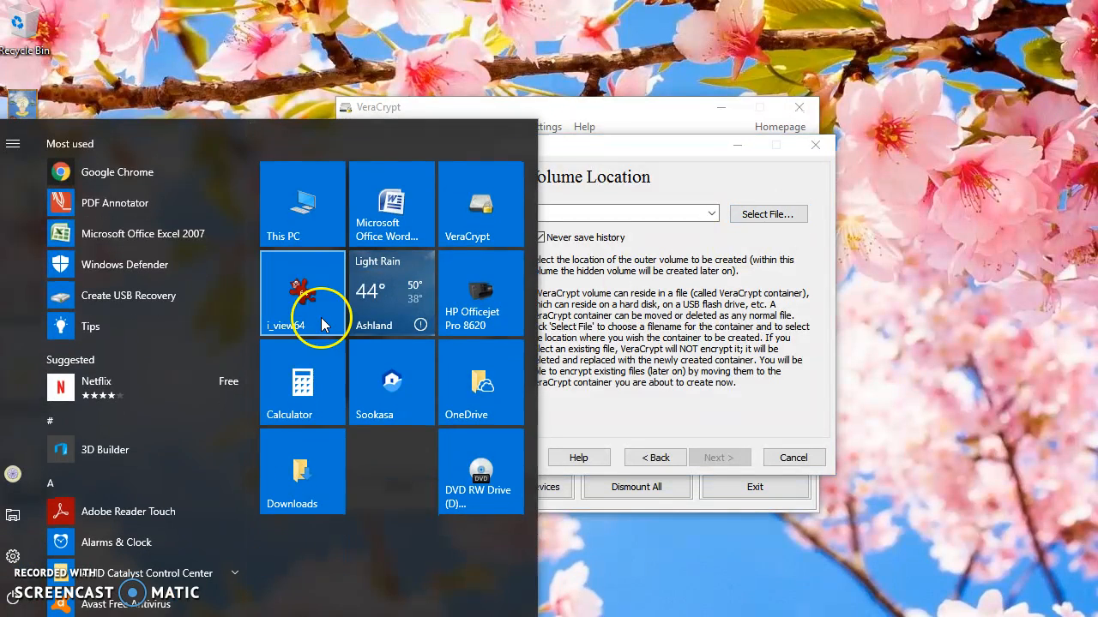
left_click(412, 218)
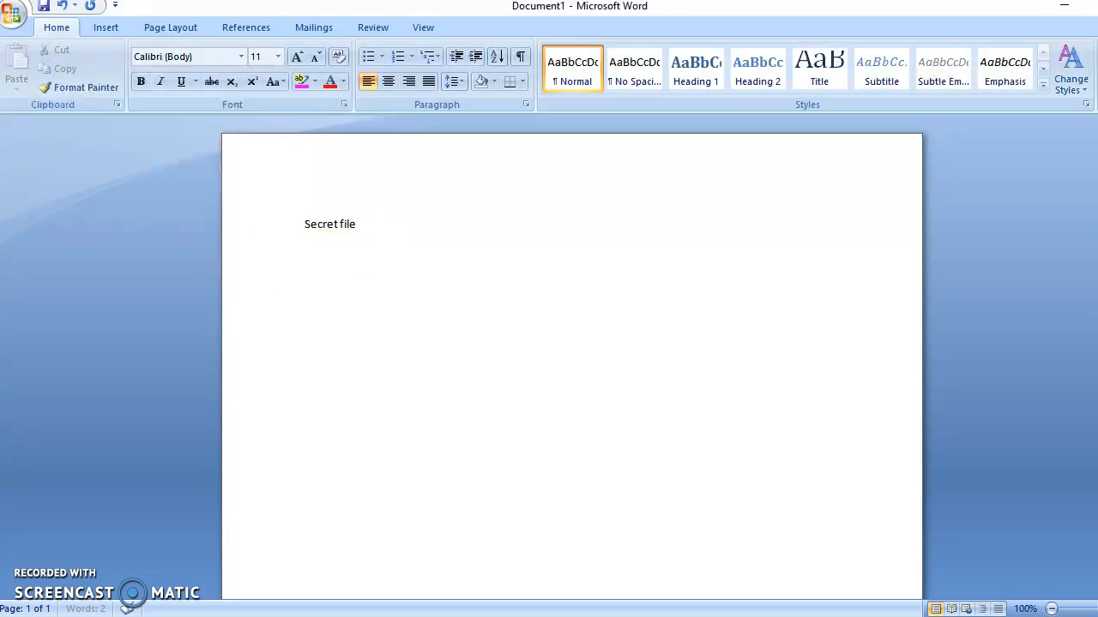
left_click(43, 10)
left_click(312, 255)
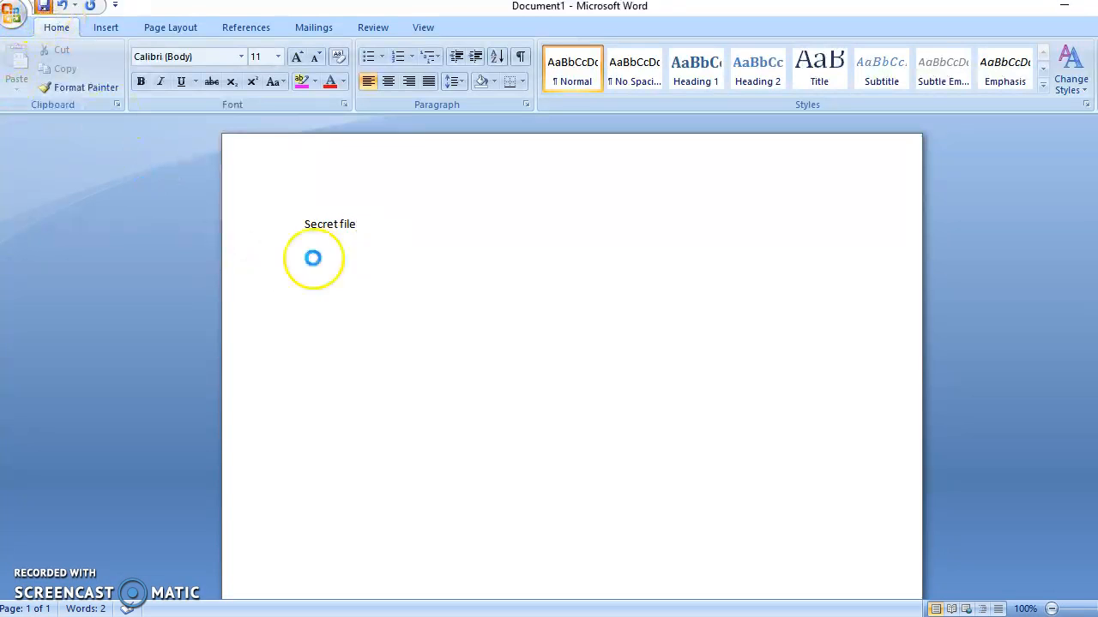
left_click(644, 383)
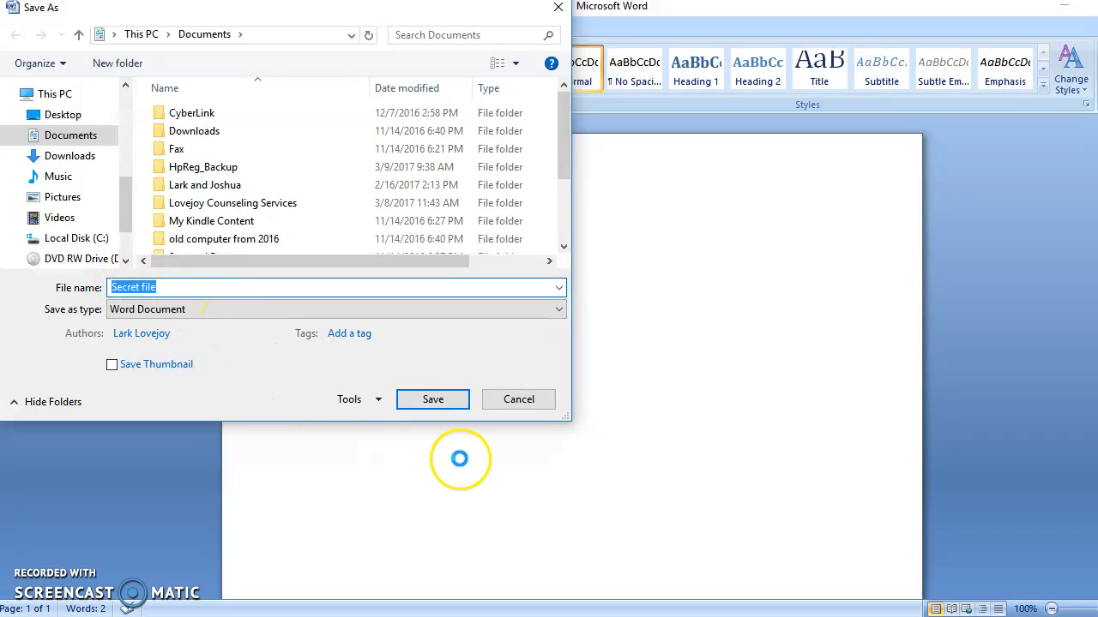
left_click(451, 403)
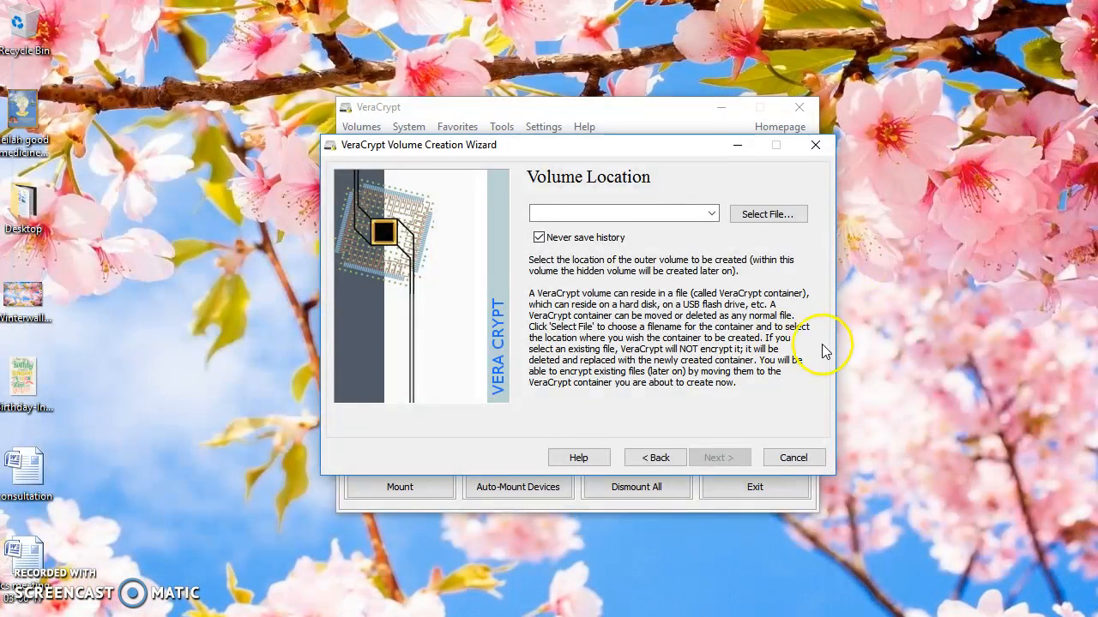
Set the outer volume's location to the Secret file document in Documents, agreeing to replace the existing file
left_click(756, 220)
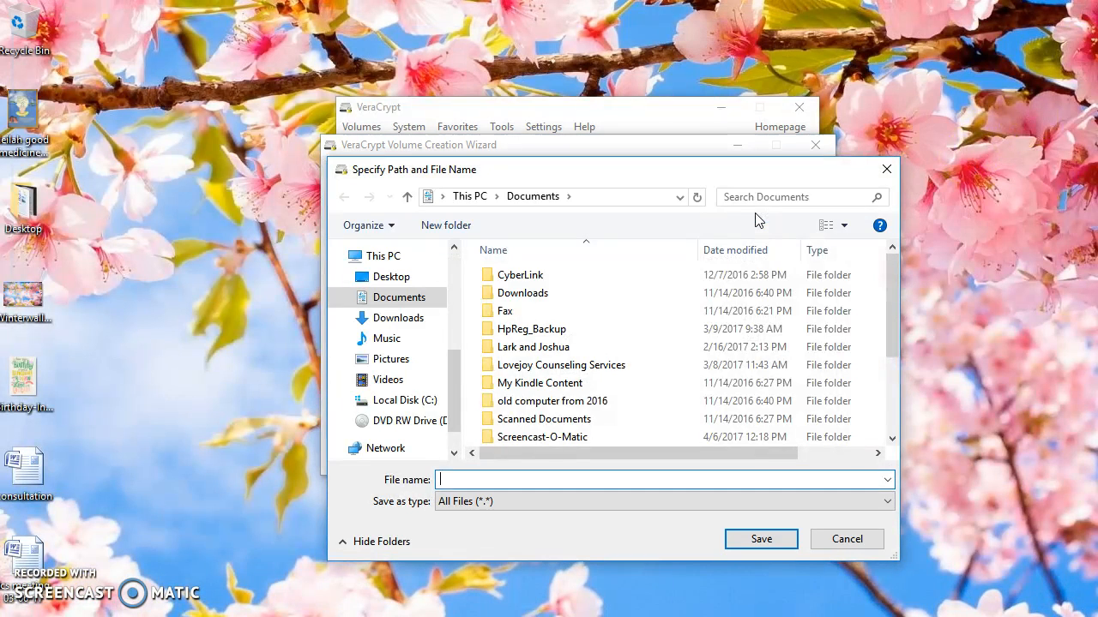
scroll(515, 378, "down", 3)
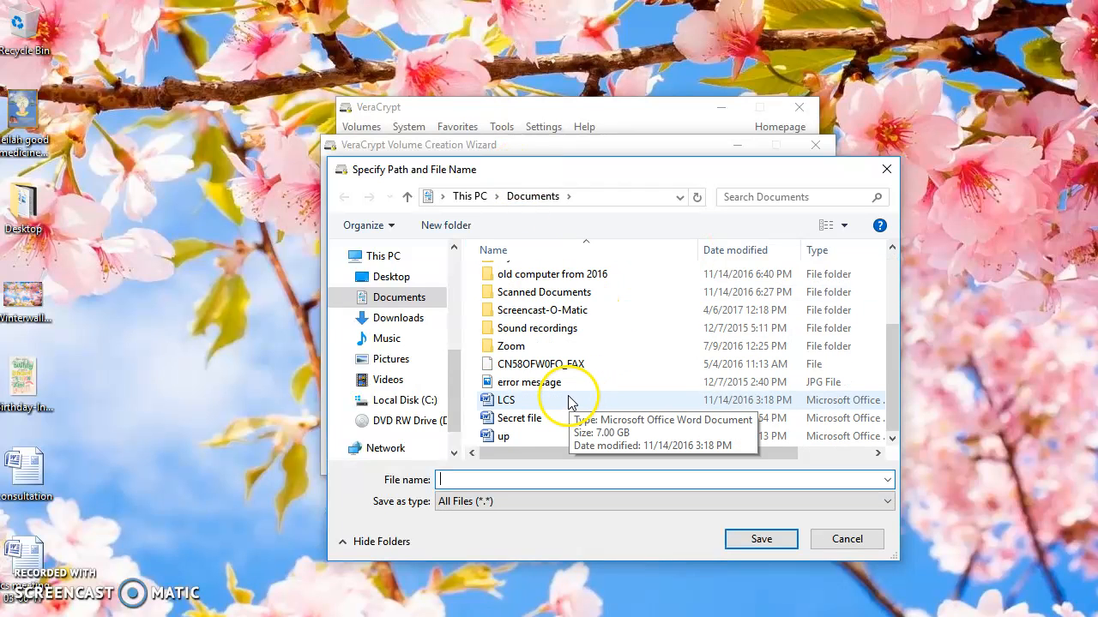
double_click(526, 421)
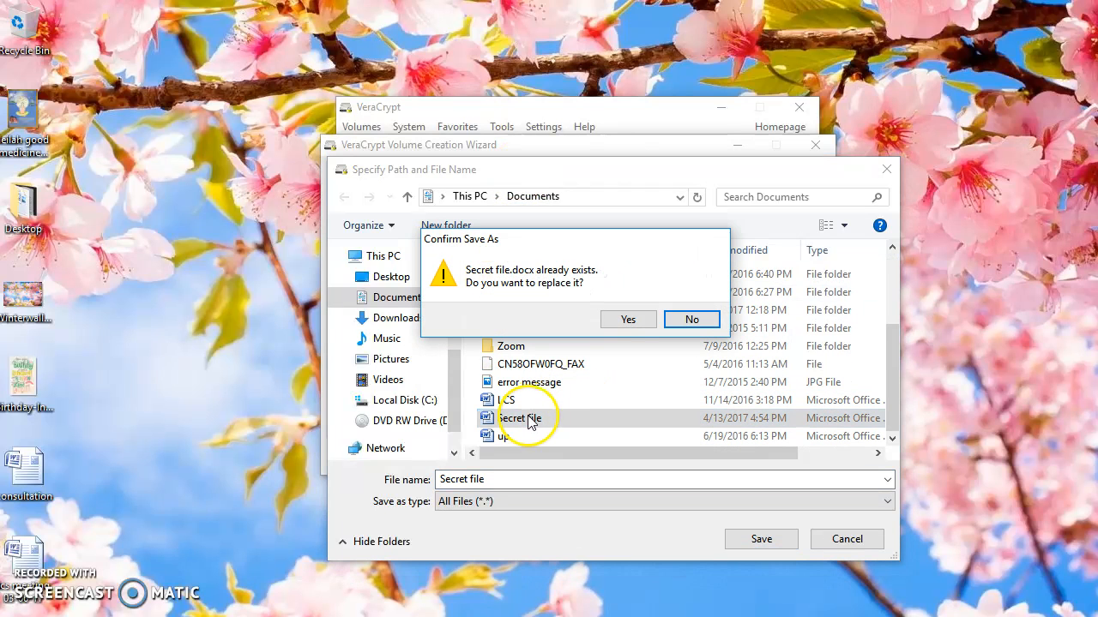
left_click(628, 321)
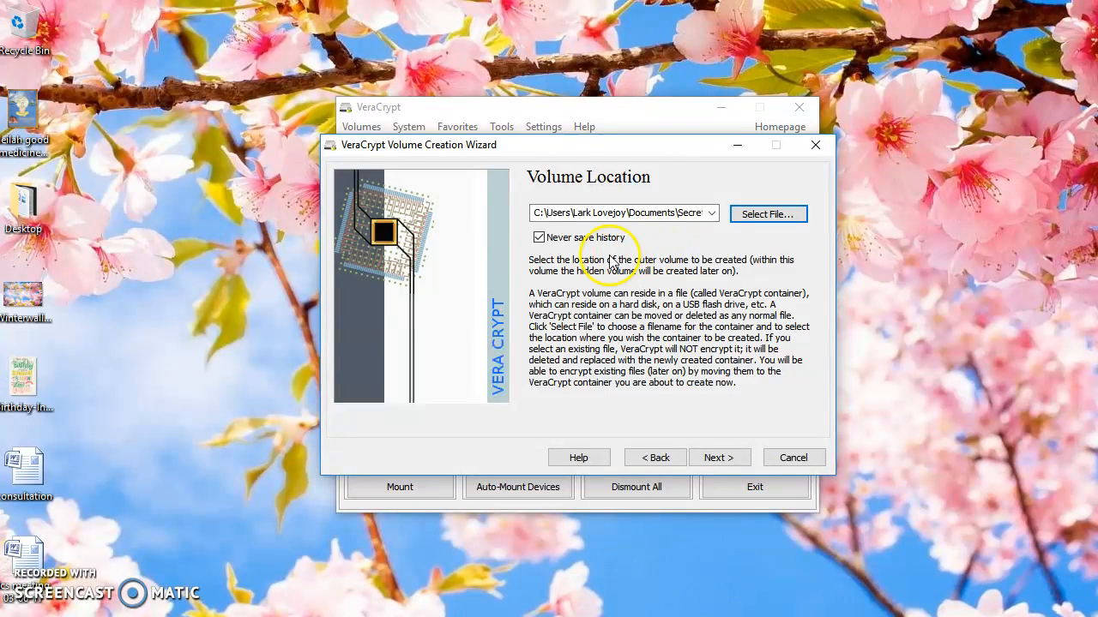
Turn off Never save history for the volume location and proceed to the outer volume's encryption options
left_click(538, 239)
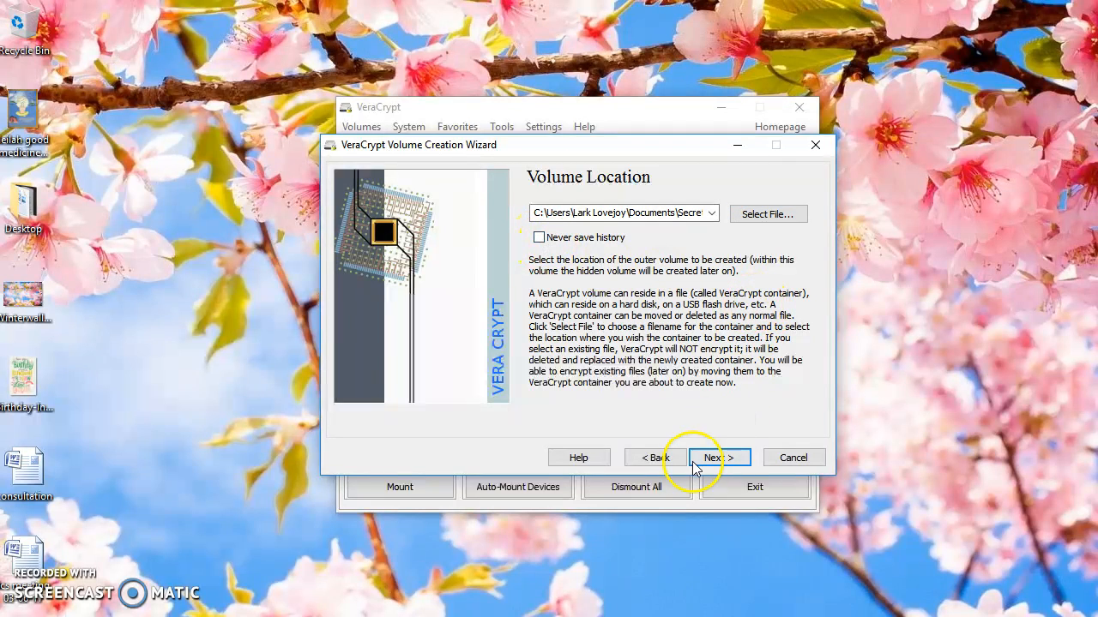
left_click(719, 458)
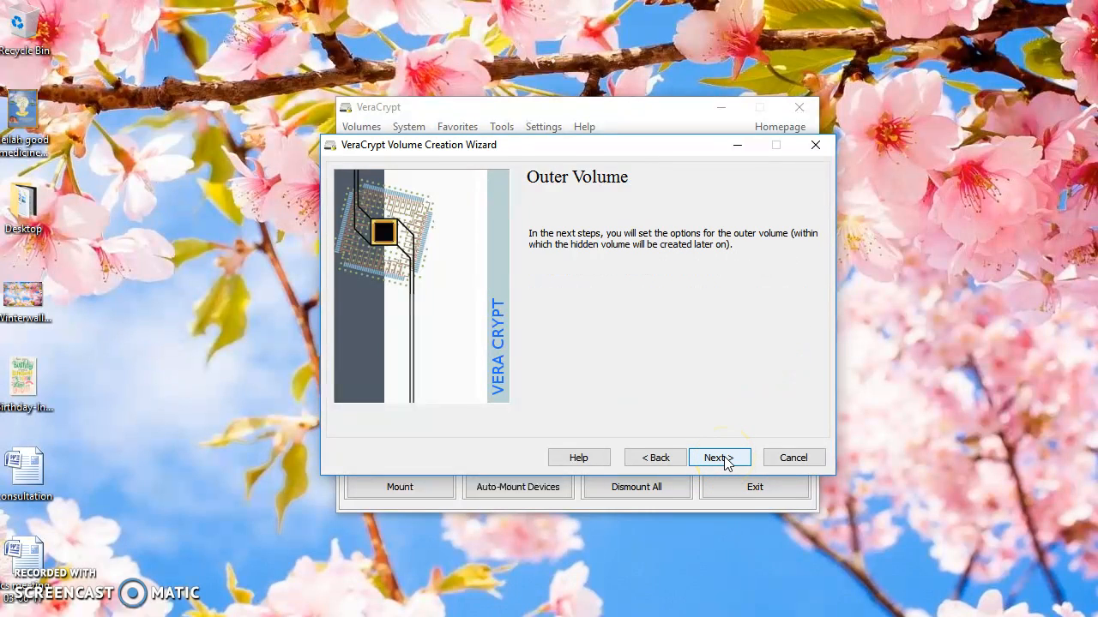
left_click(727, 461)
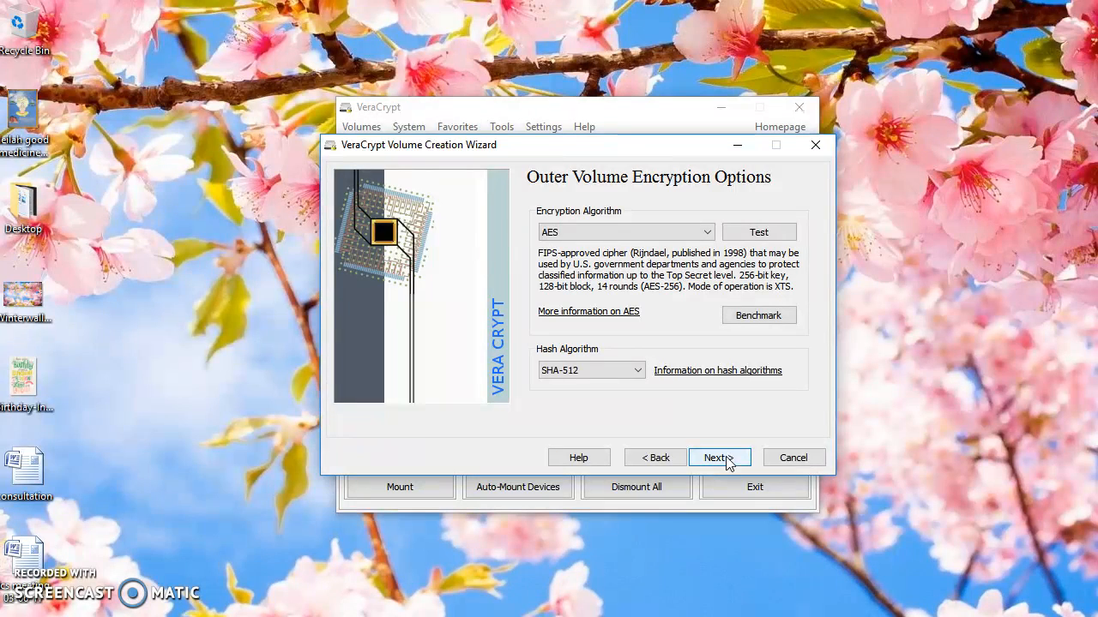
Accept AES encryption with SHA-512 hashing for the outer volume and set its size to 3 MB
left_click(728, 460)
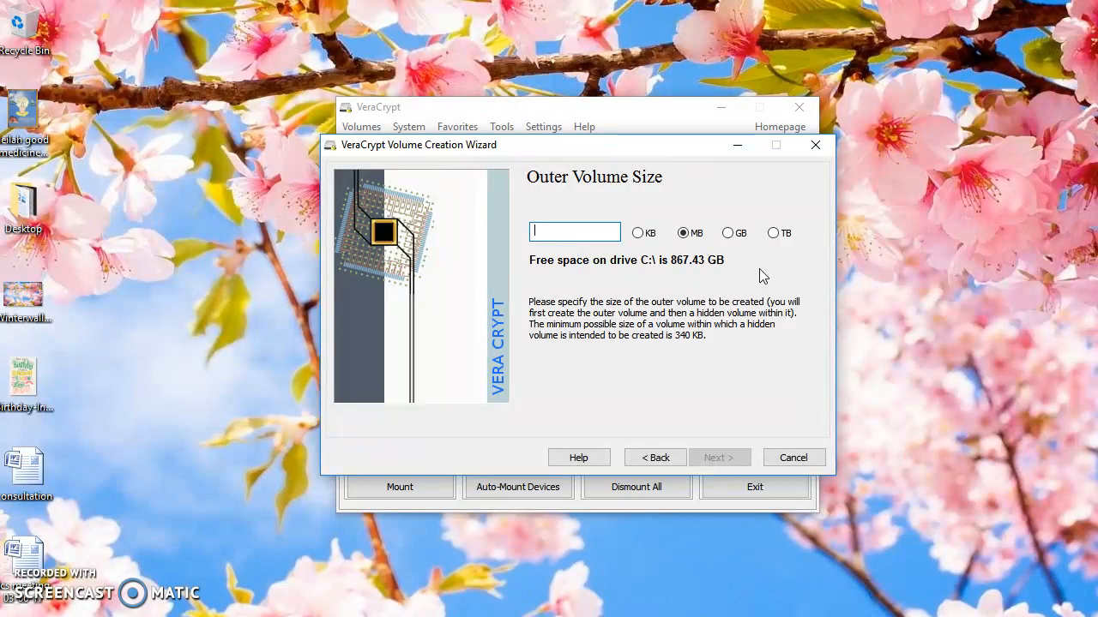
type("1")
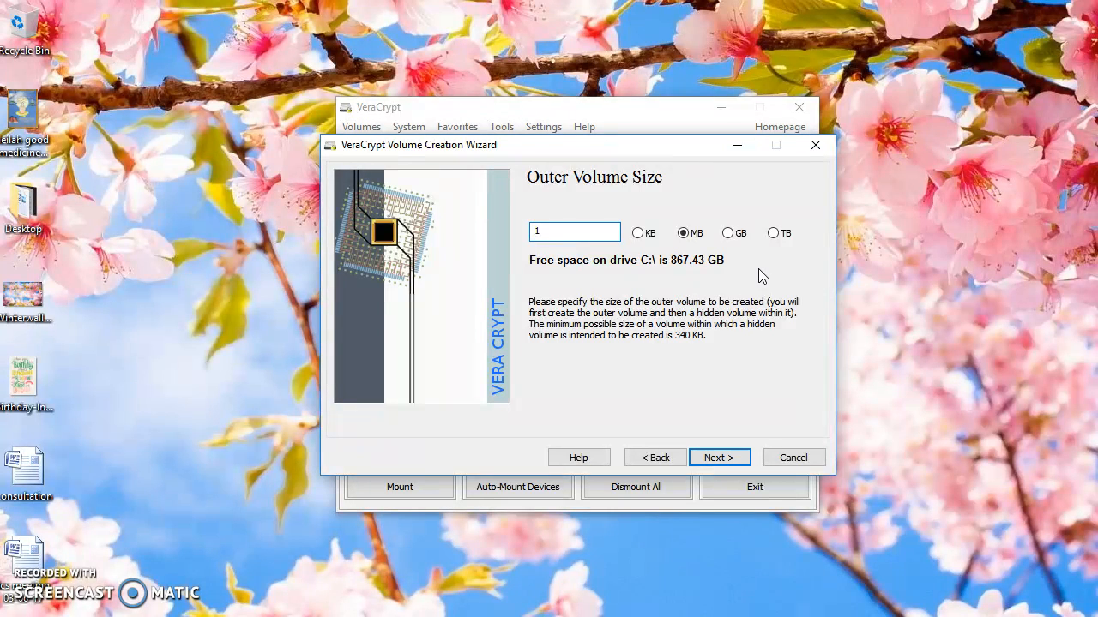
key("BackSpace")
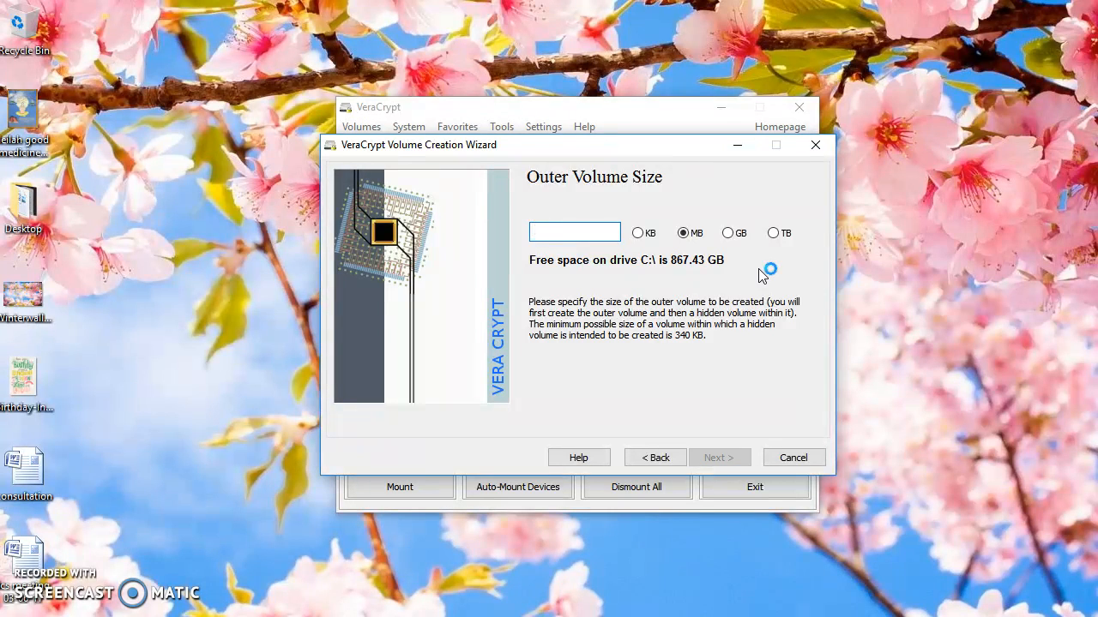
type("3")
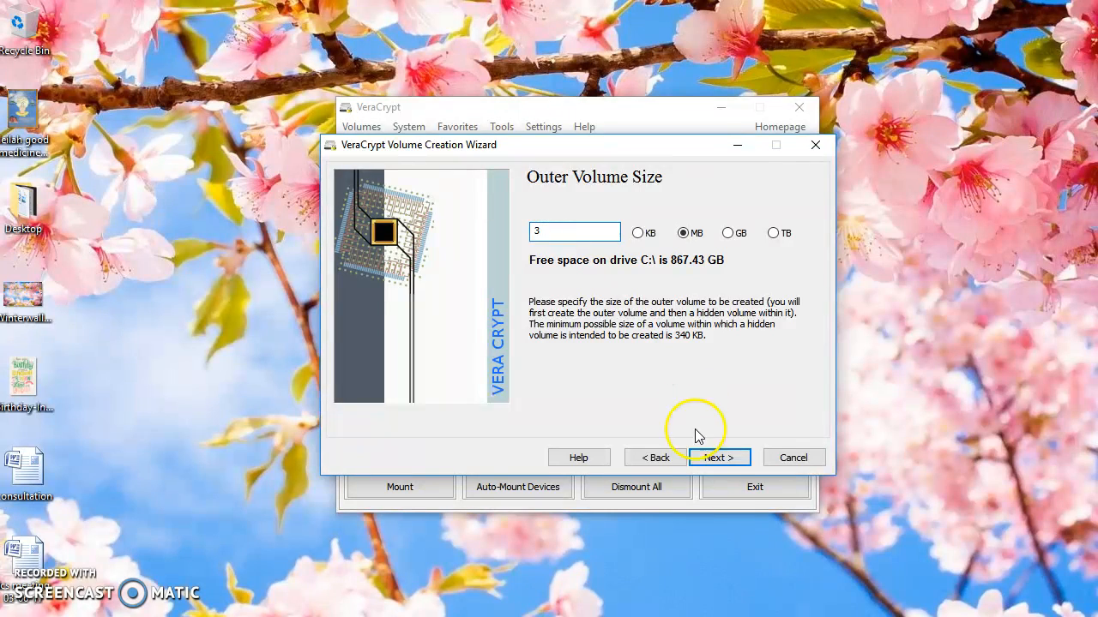
left_click(718, 459)
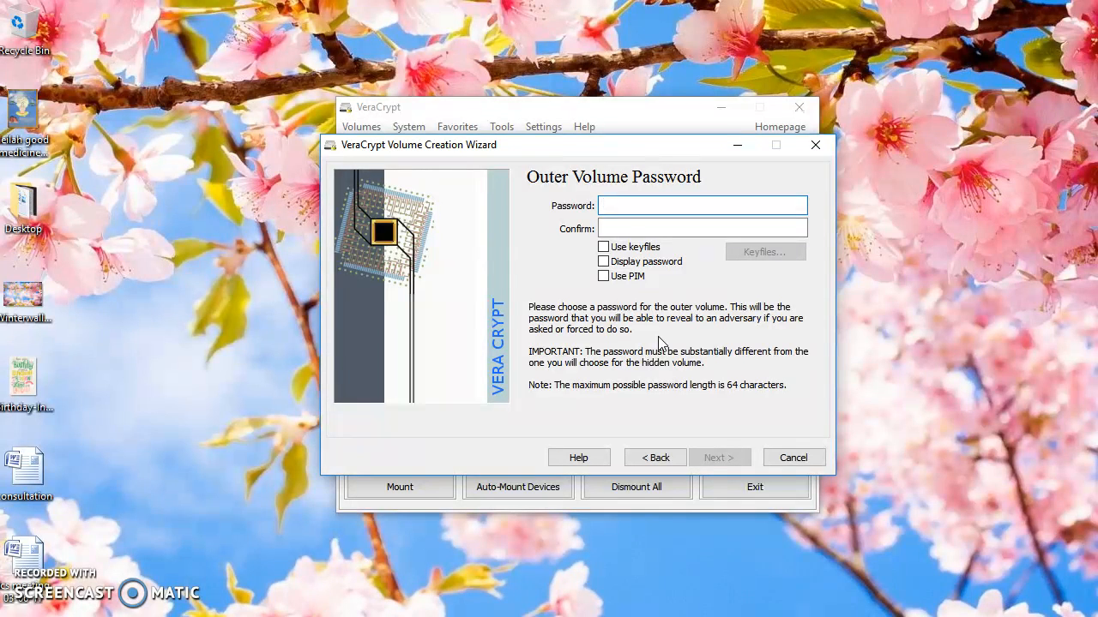
Enter and confirm the outer volume's password, agreeing to use a short password
type("******")
key("Tab")
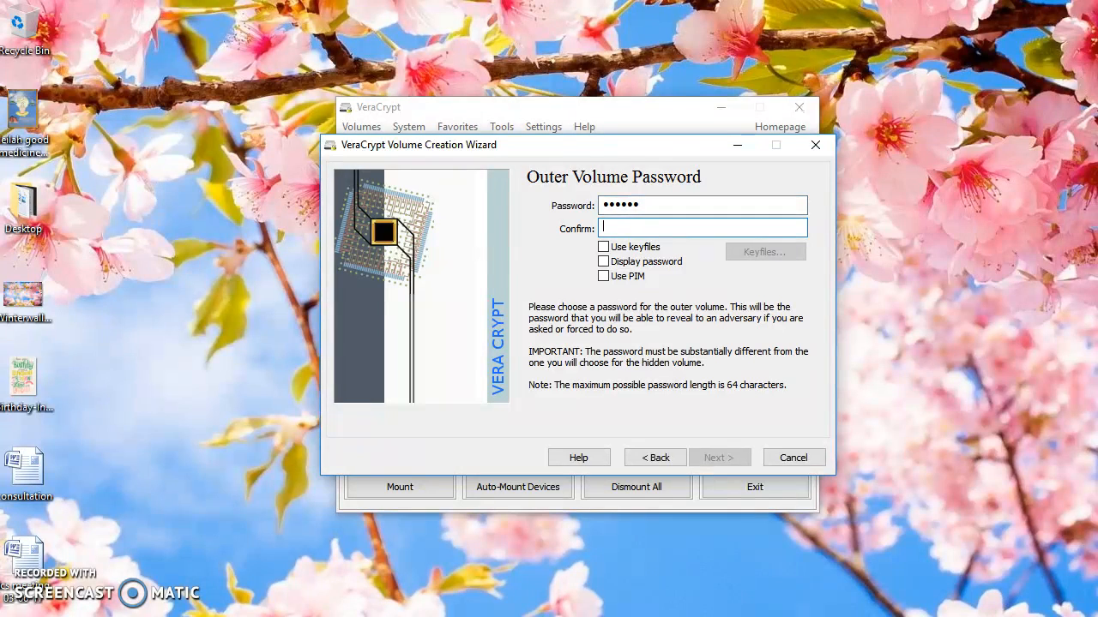
type("******")
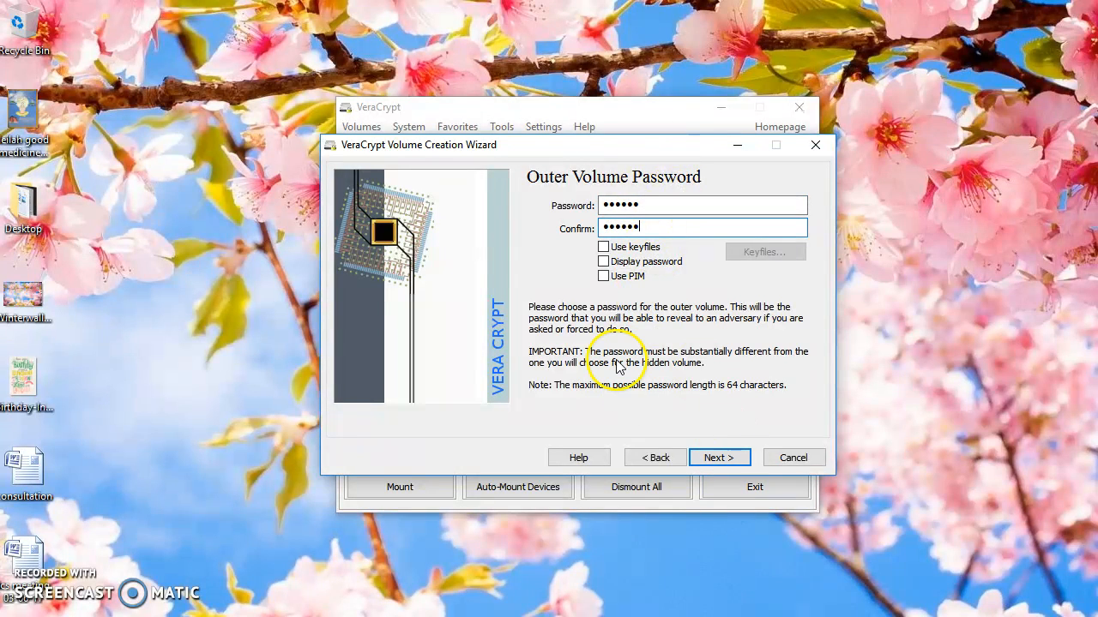
left_click(722, 458)
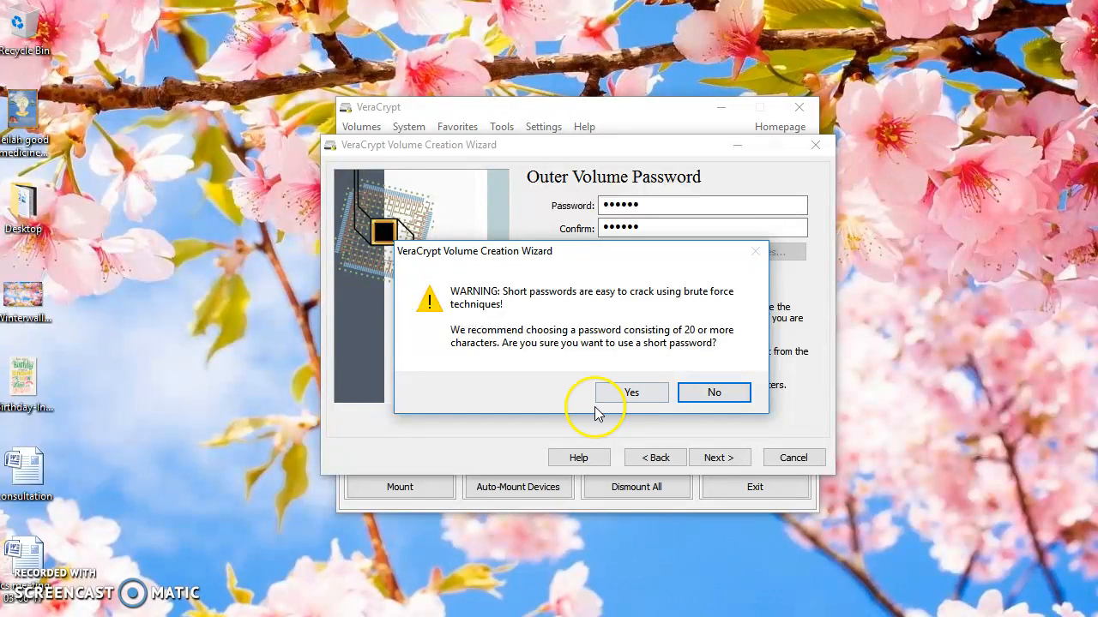
left_click(629, 400)
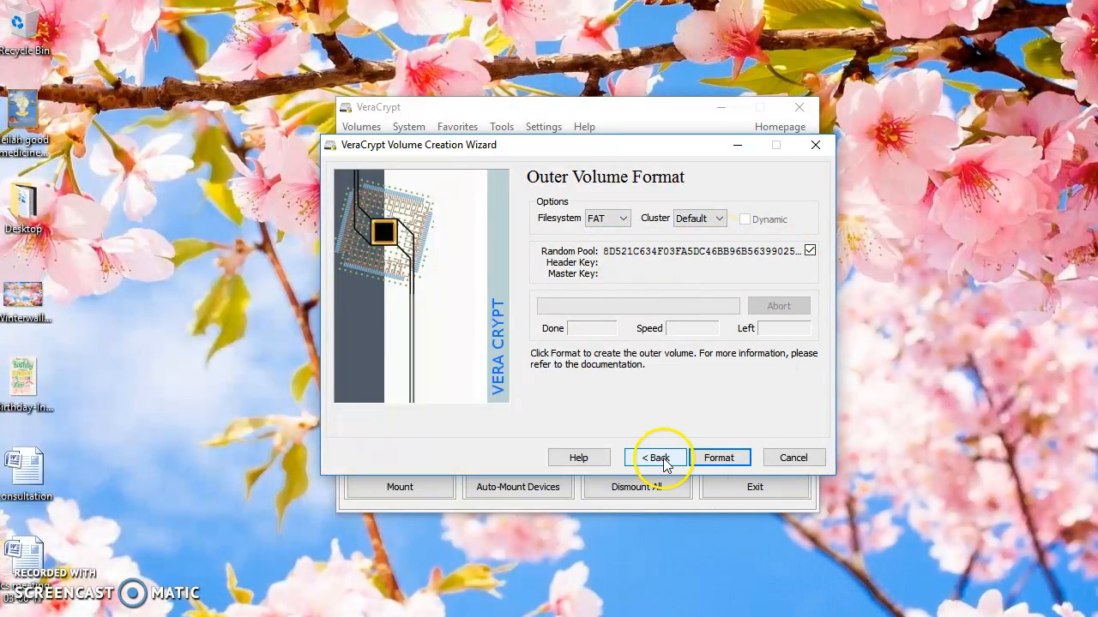
Format the outer volume as FAT, agreeing to replace the existing file, and paste the copied error message picture into the outer volume
left_click(718, 459)
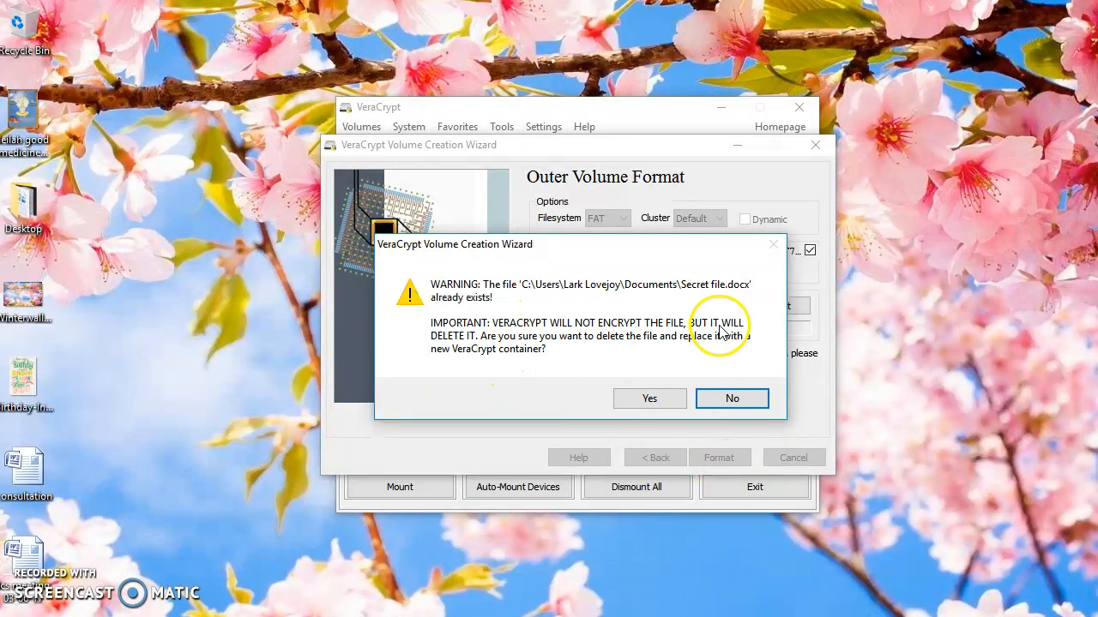
left_click(638, 400)
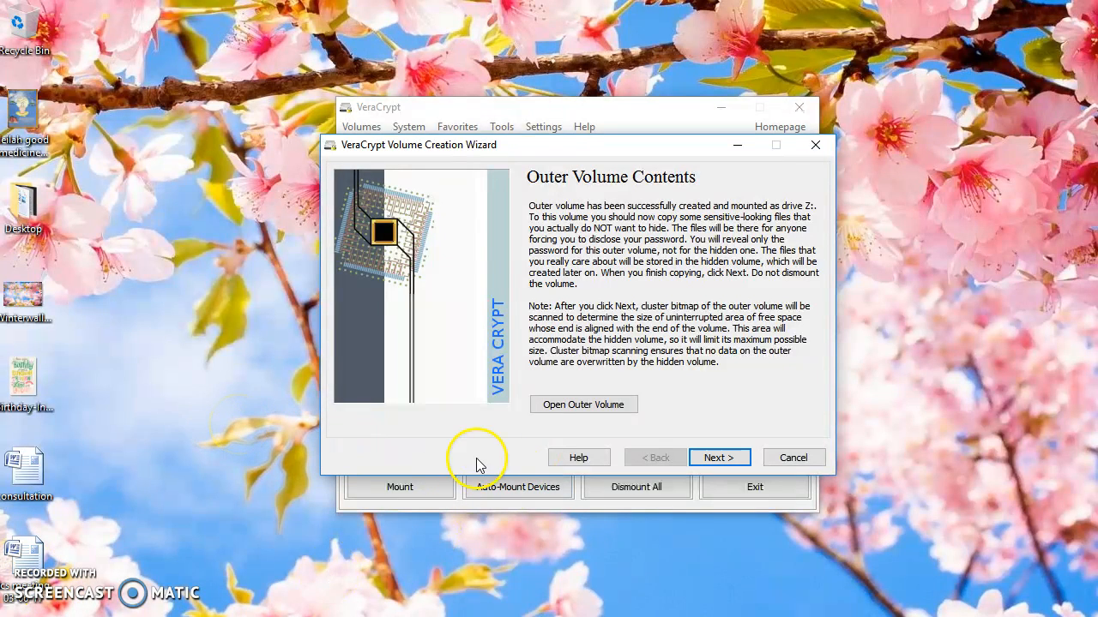
left_click(586, 408)
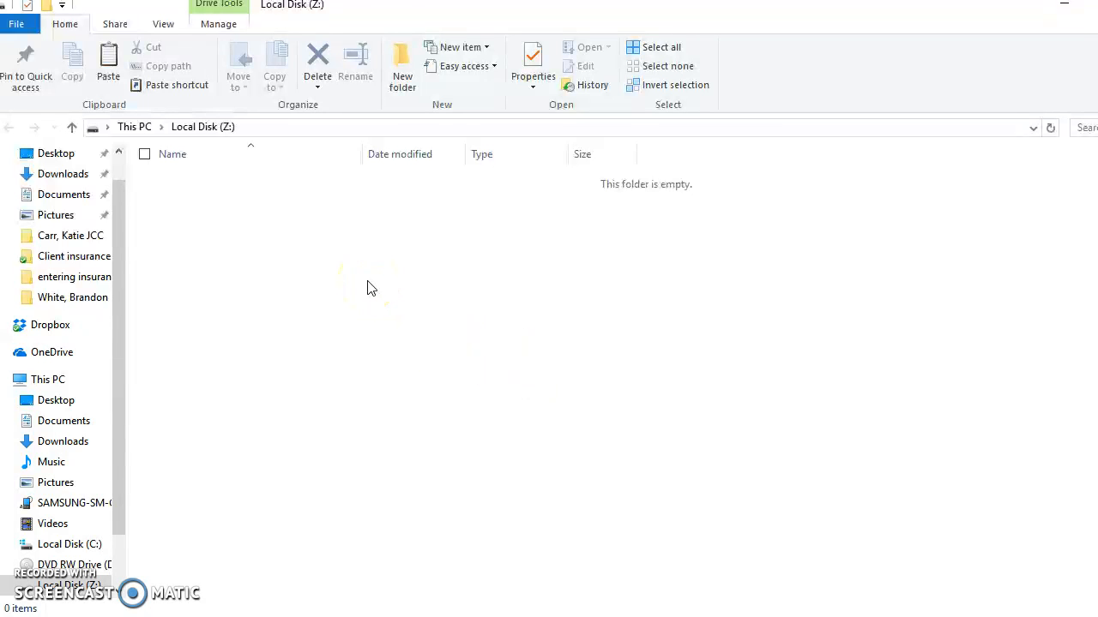
key("ctrl+v")
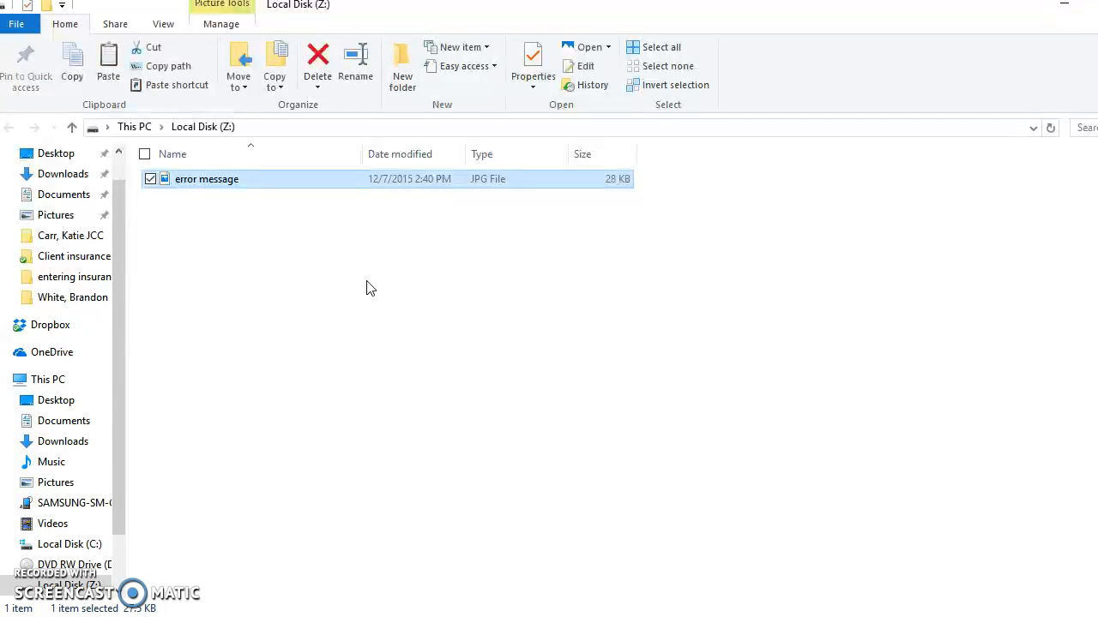
left_click(290, 271)
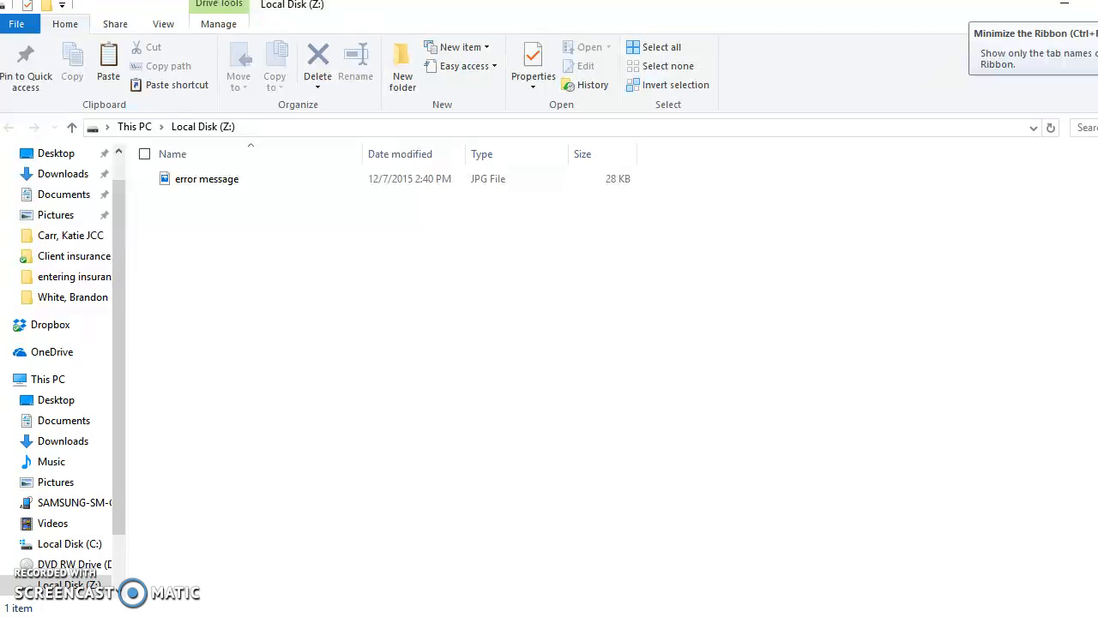
key("alt+F4")
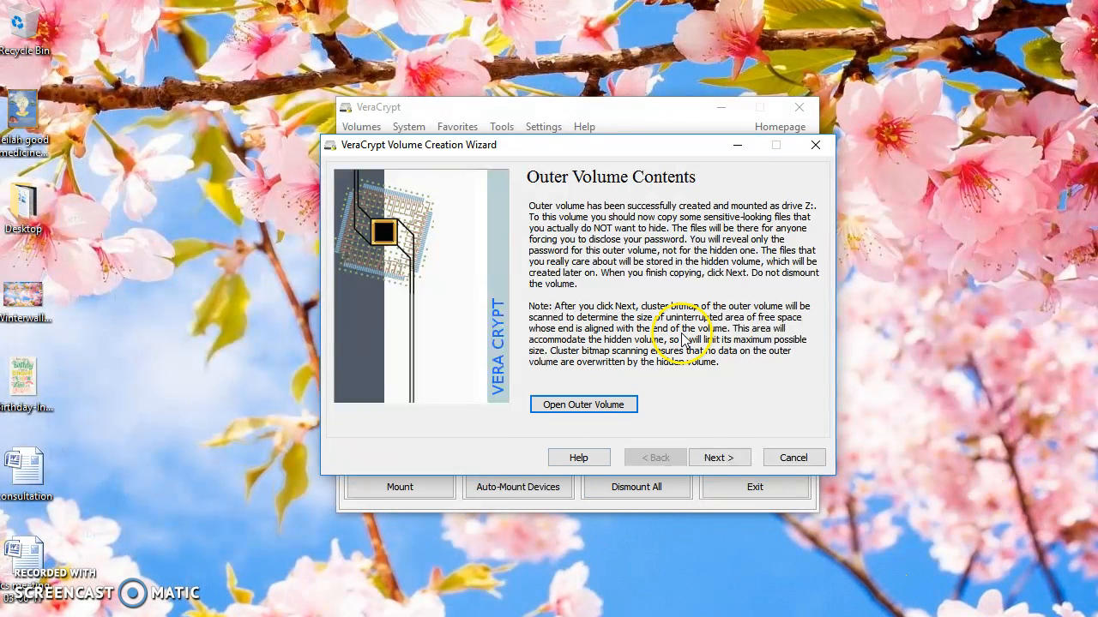
Accept AES encryption with SHA-512 hashing for the hidden volume and set its size to 2 MB, agreeing to continue with that size
left_click(729, 459)
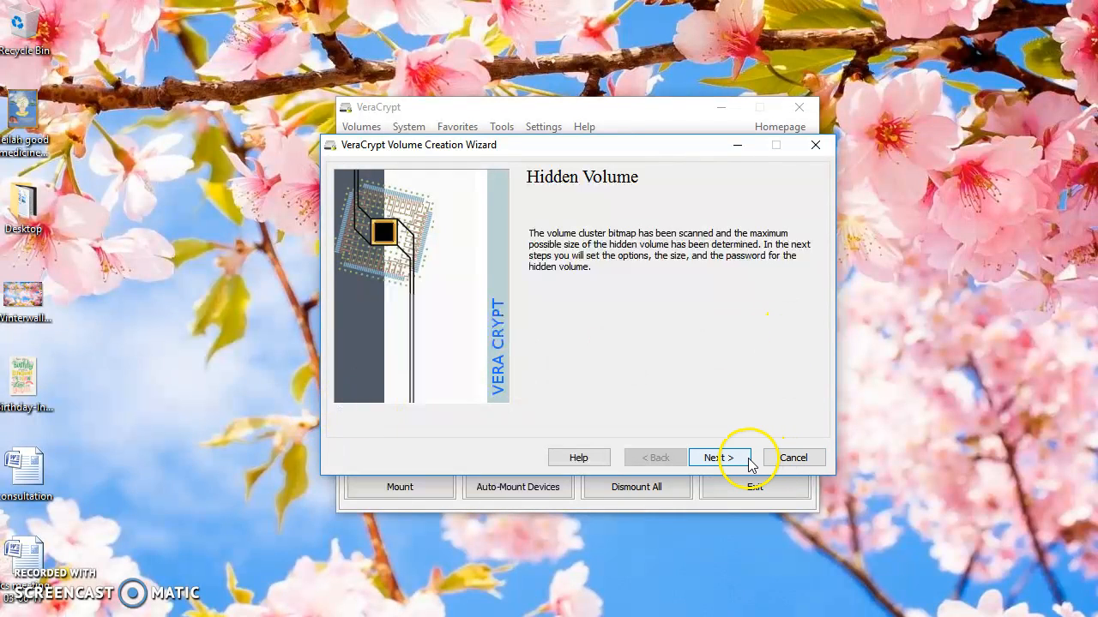
left_click(718, 458)
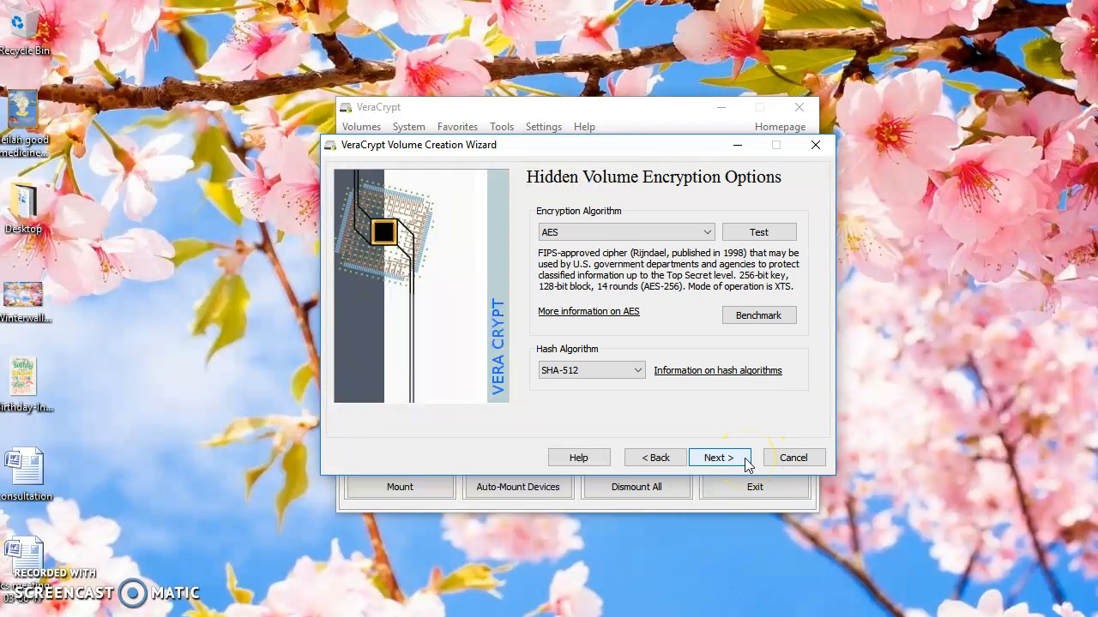
left_click(744, 460)
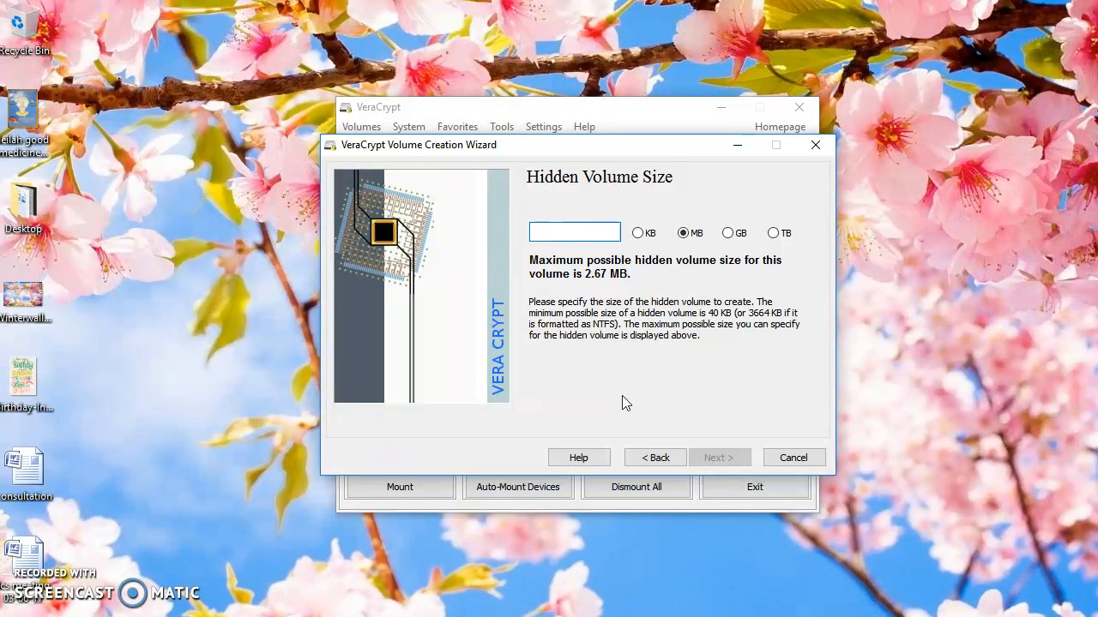
type("2")
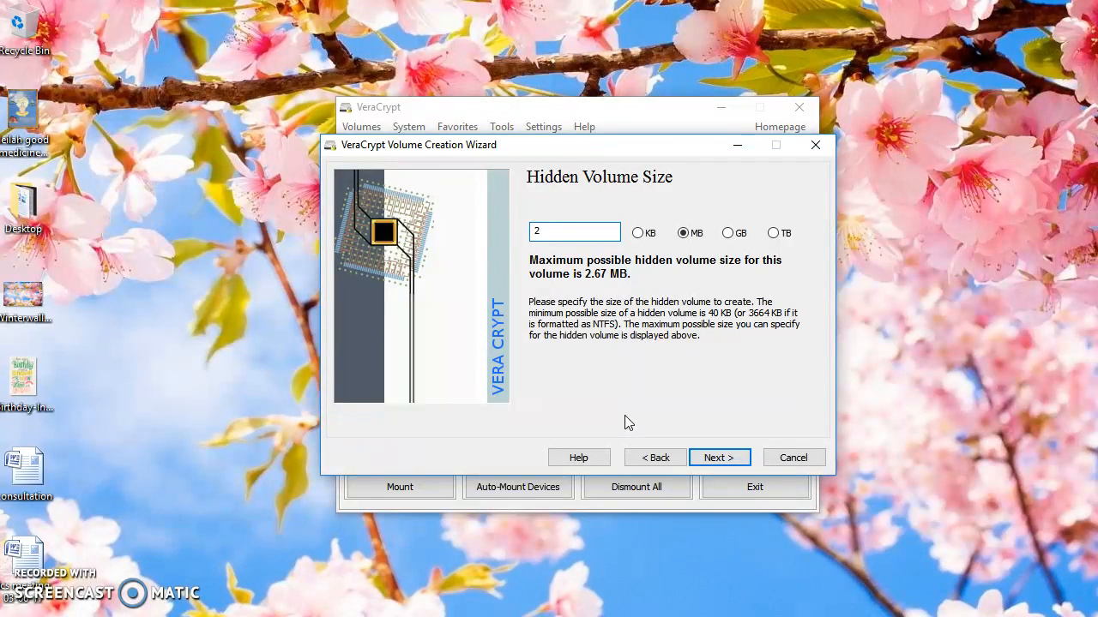
left_click(717, 458)
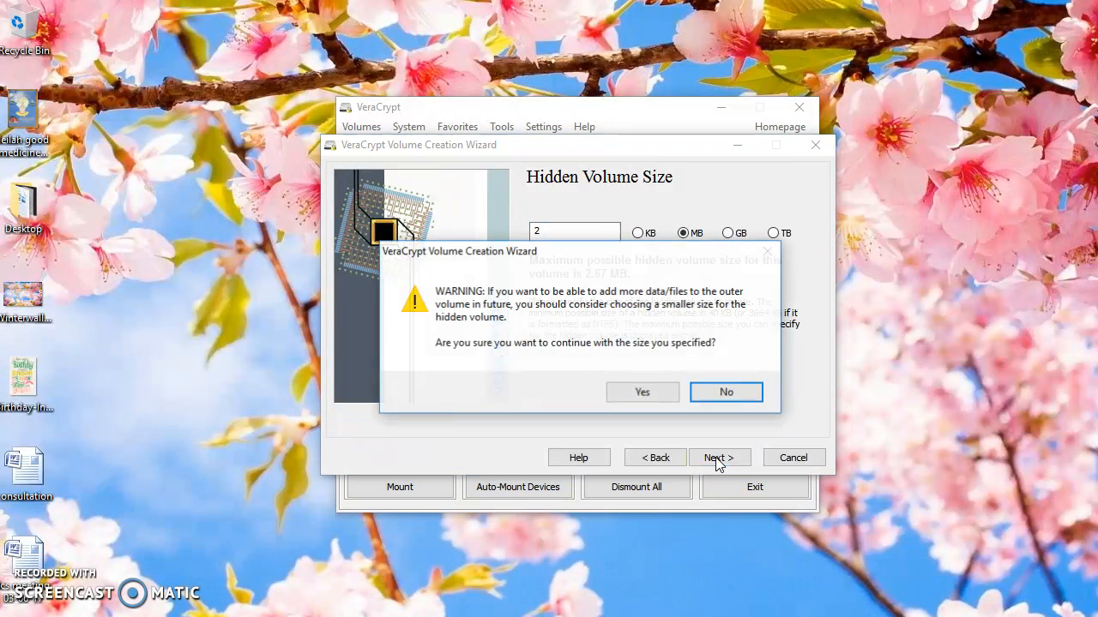
left_click(644, 393)
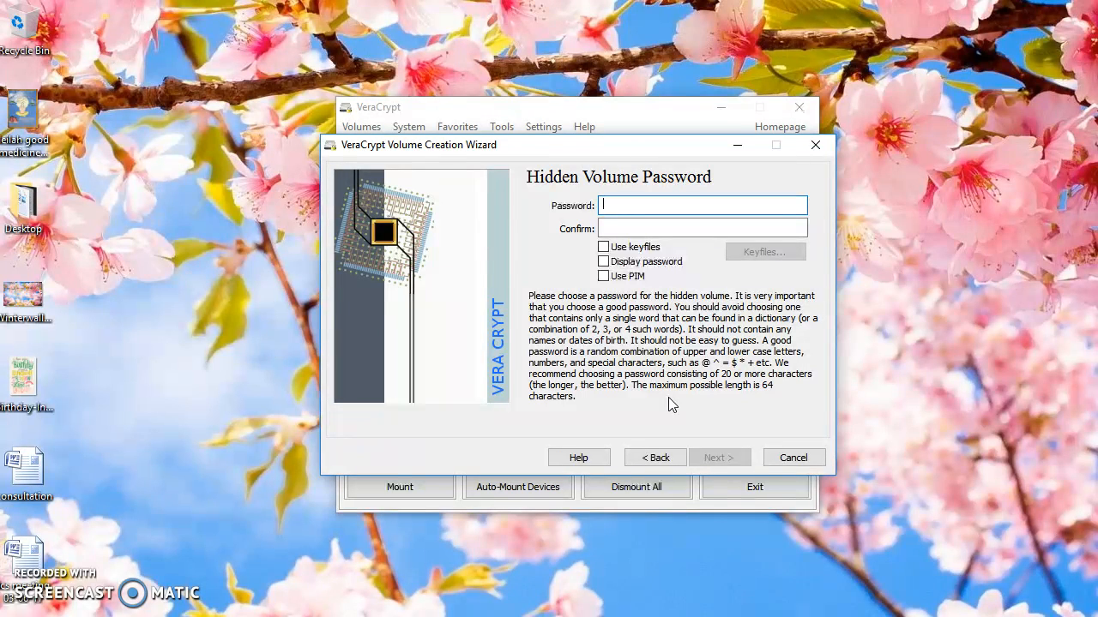
Enter and confirm the hidden volume's password, agreeing to use a short password
type("••••••")
left_click(662, 229)
type("•••••")
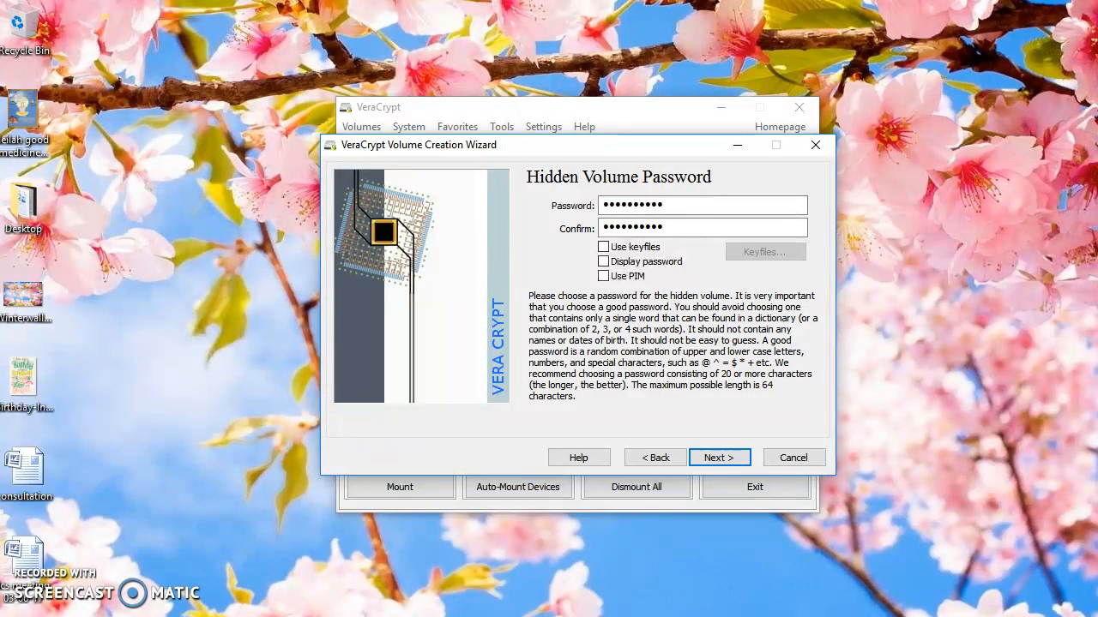
left_click(724, 461)
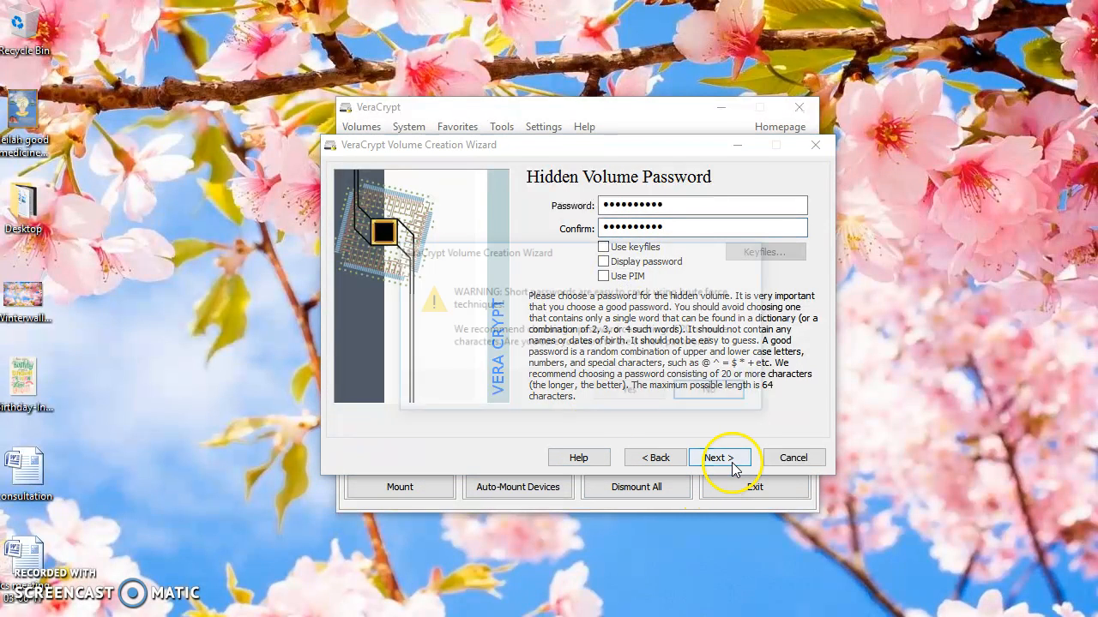
left_click(633, 393)
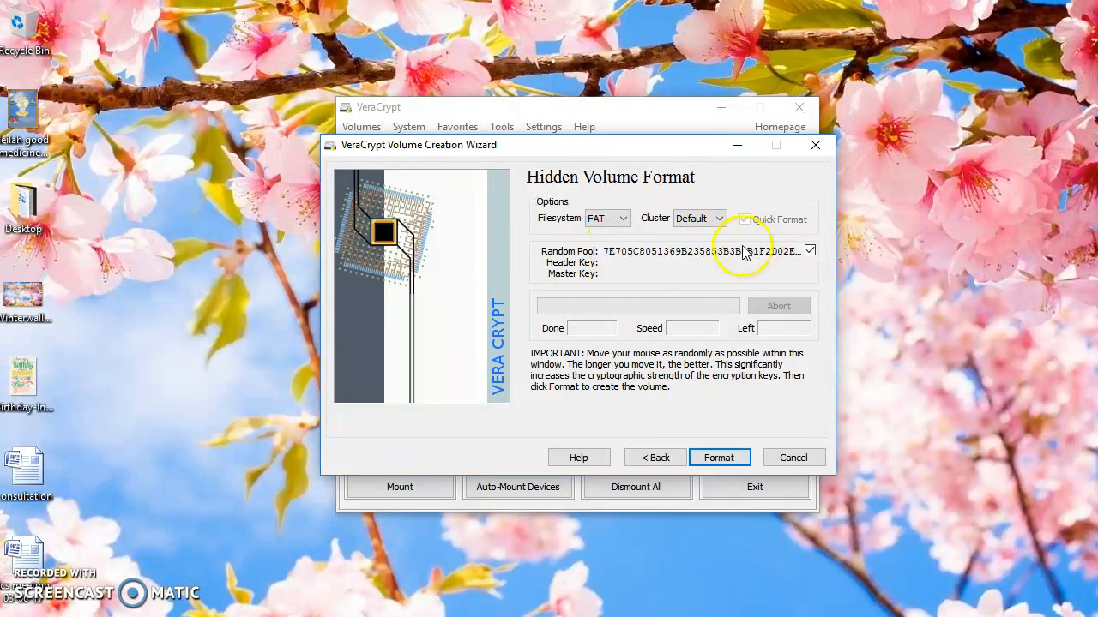
Format the hidden volume as FAT with the default cluster size and exit the volume creation wizard
left_click(719, 458)
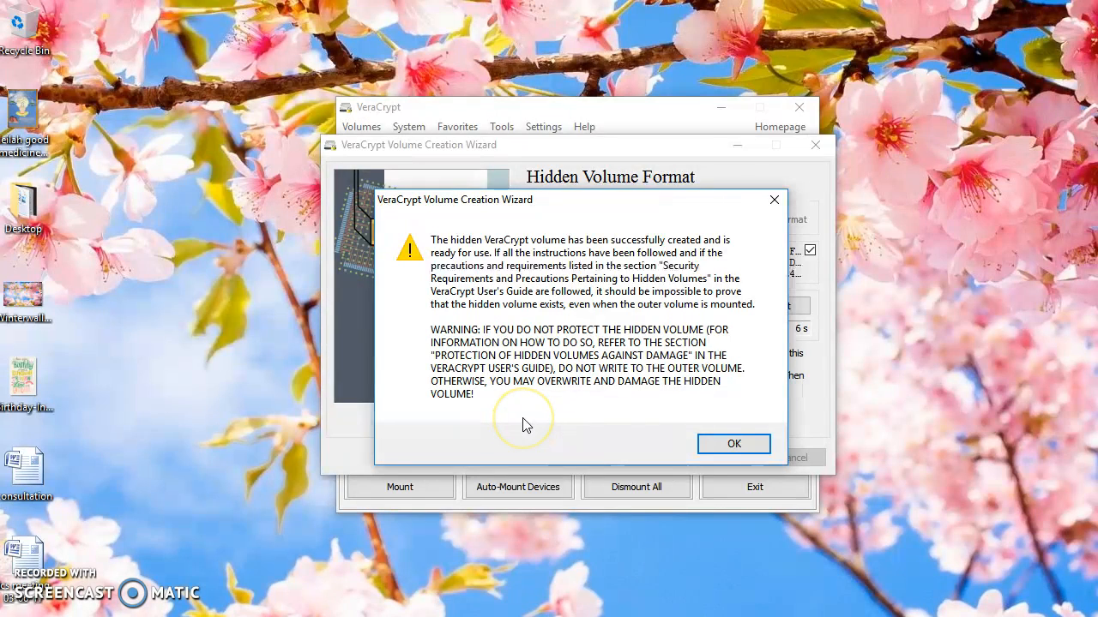
left_click(733, 445)
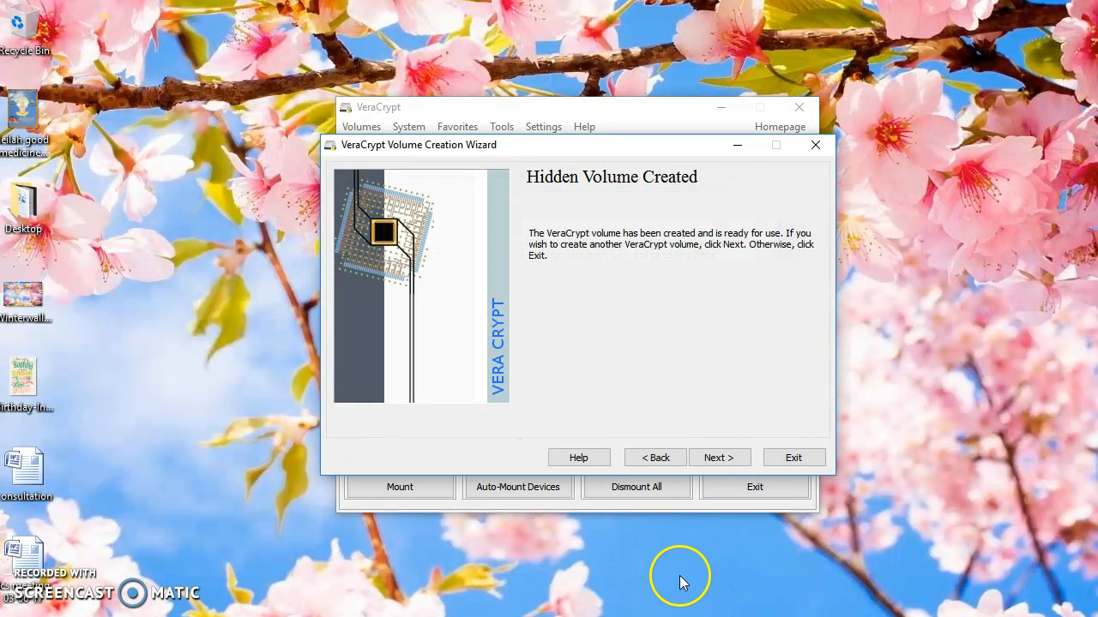
left_click(811, 459)
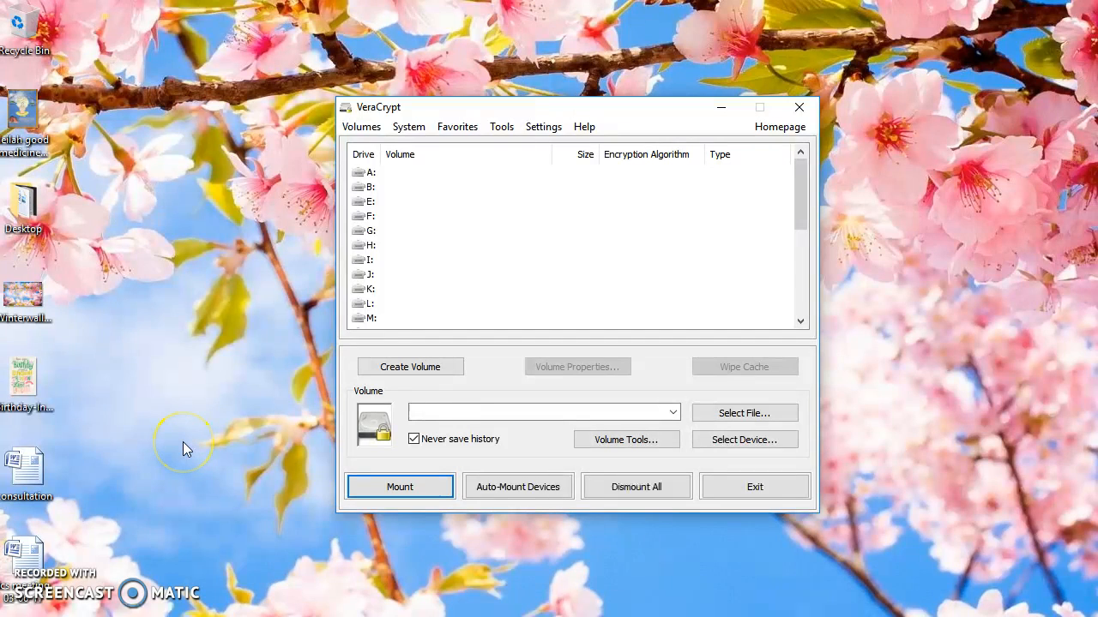
Try to mount a volume on drive A: without choosing a volume file
left_click(386, 174)
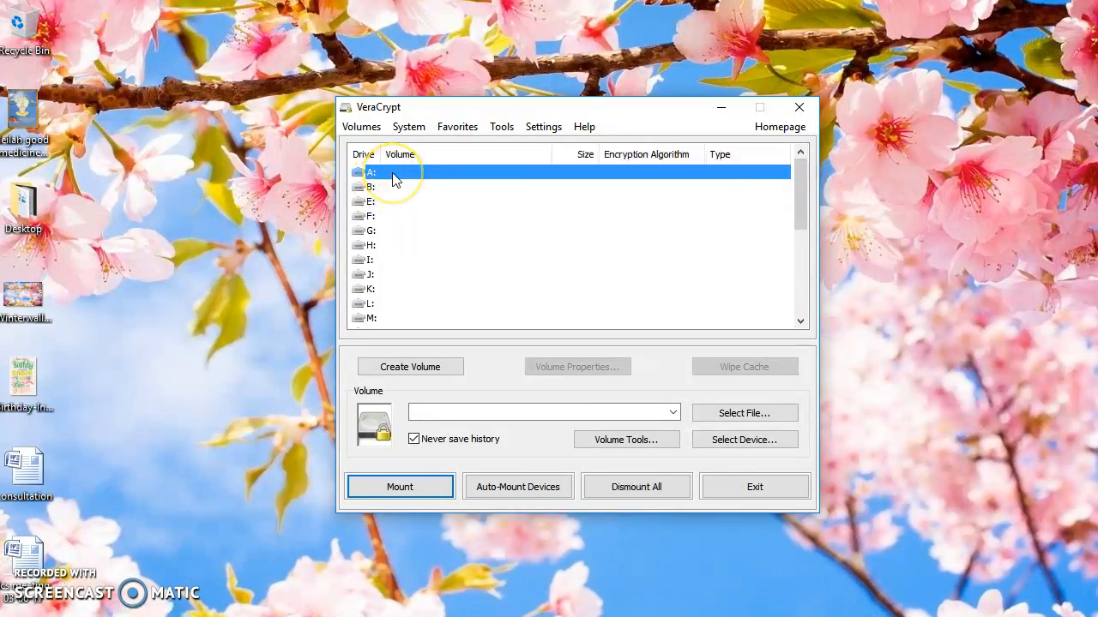
left_click(426, 487)
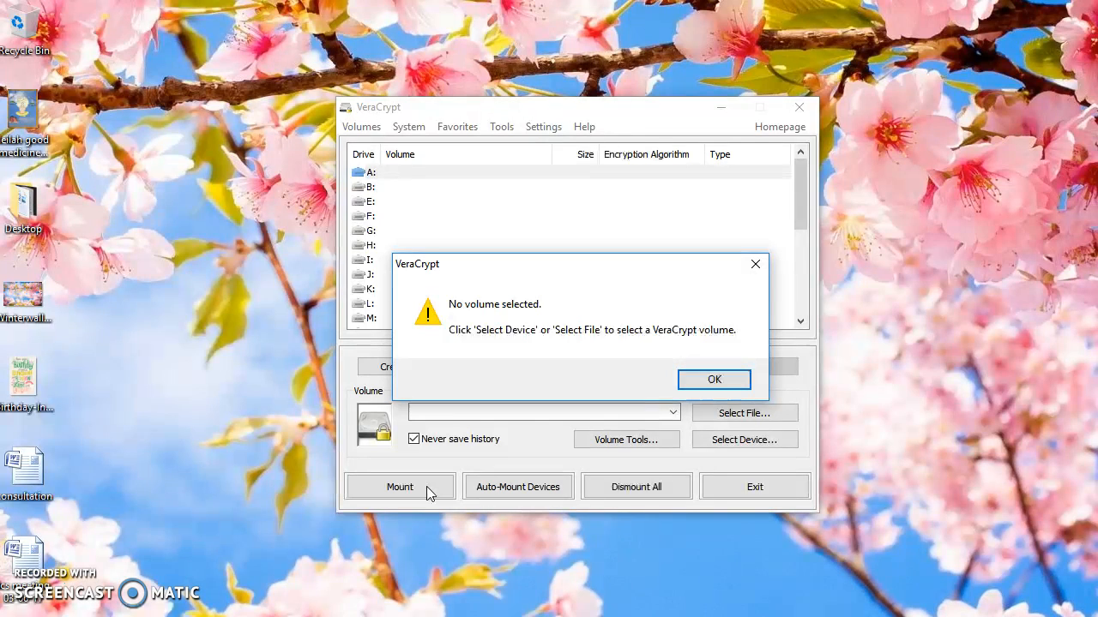
left_click(709, 381)
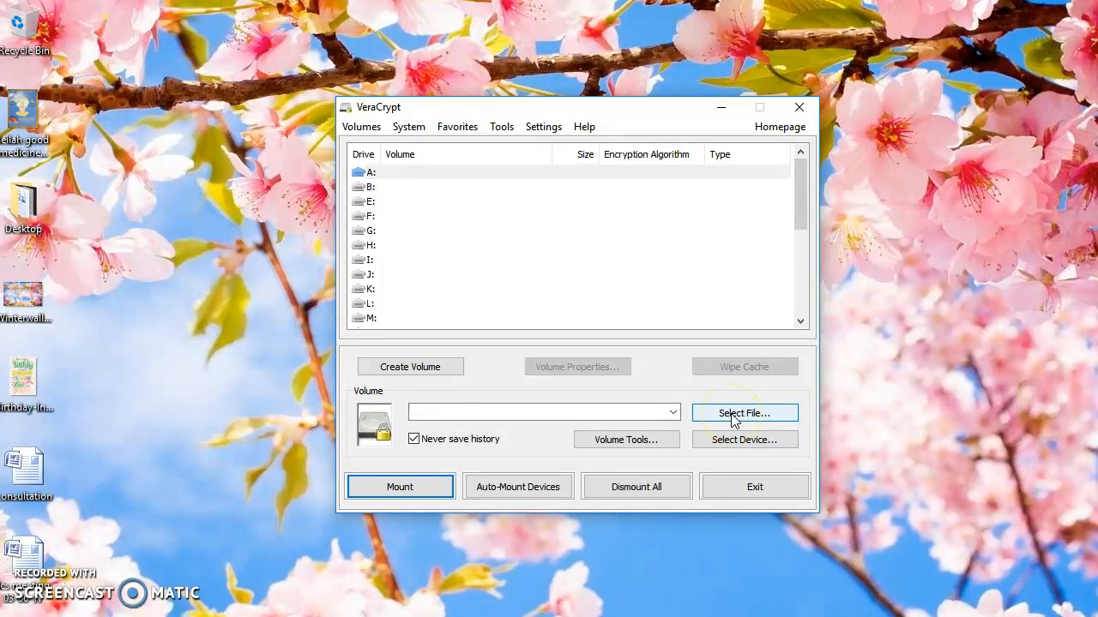
Choose Secret file in Documents as the volume to mount and select drive A: for it
left_click(733, 414)
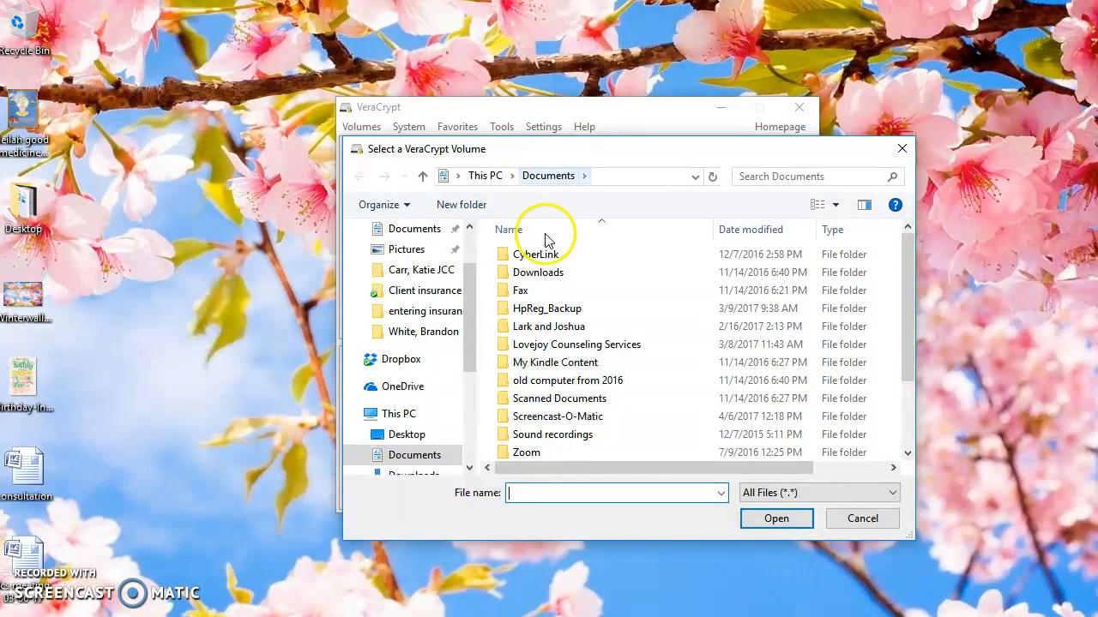
scroll(553, 451, "down", 2)
double_click(554, 435)
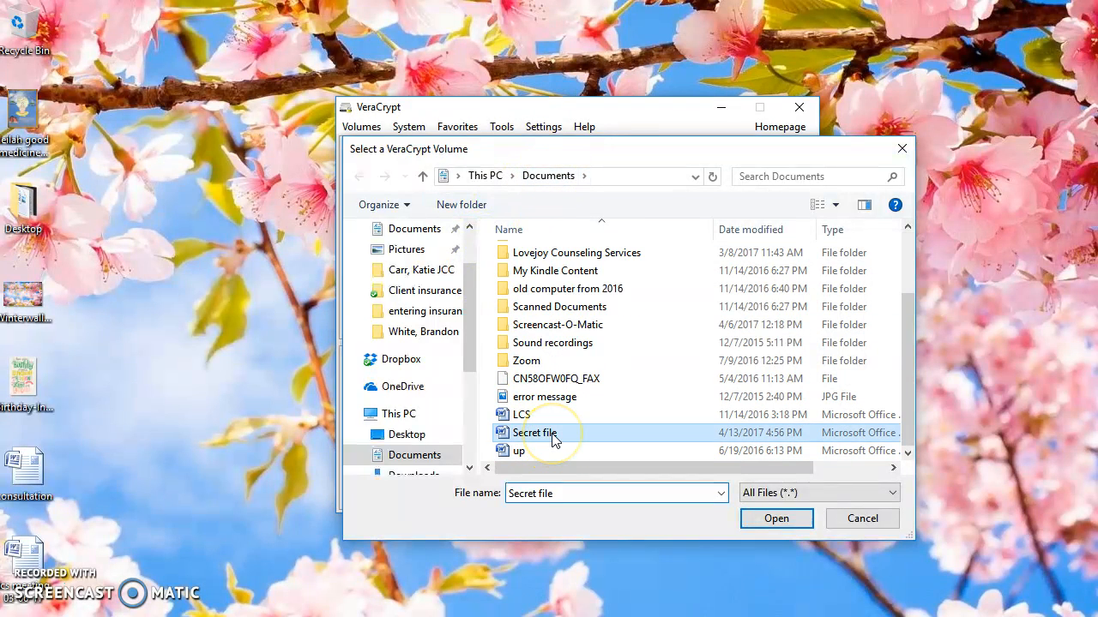
left_click(399, 172)
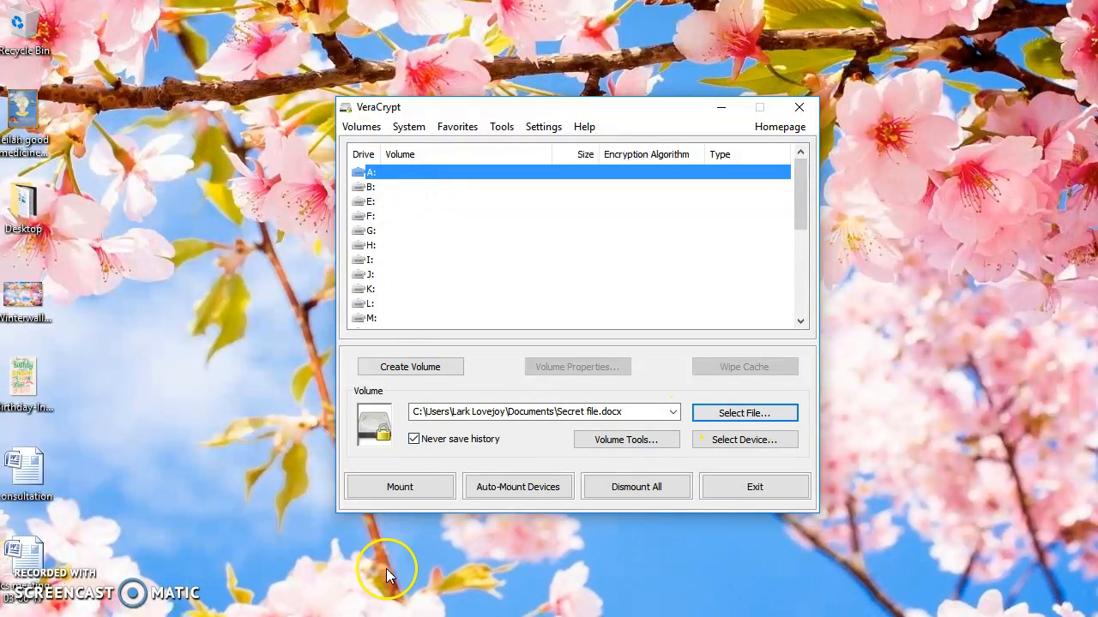
Turn off Never save history and mount Secret file on drive A: by entering the hidden volume's password
left_click(416, 442)
left_click(414, 440)
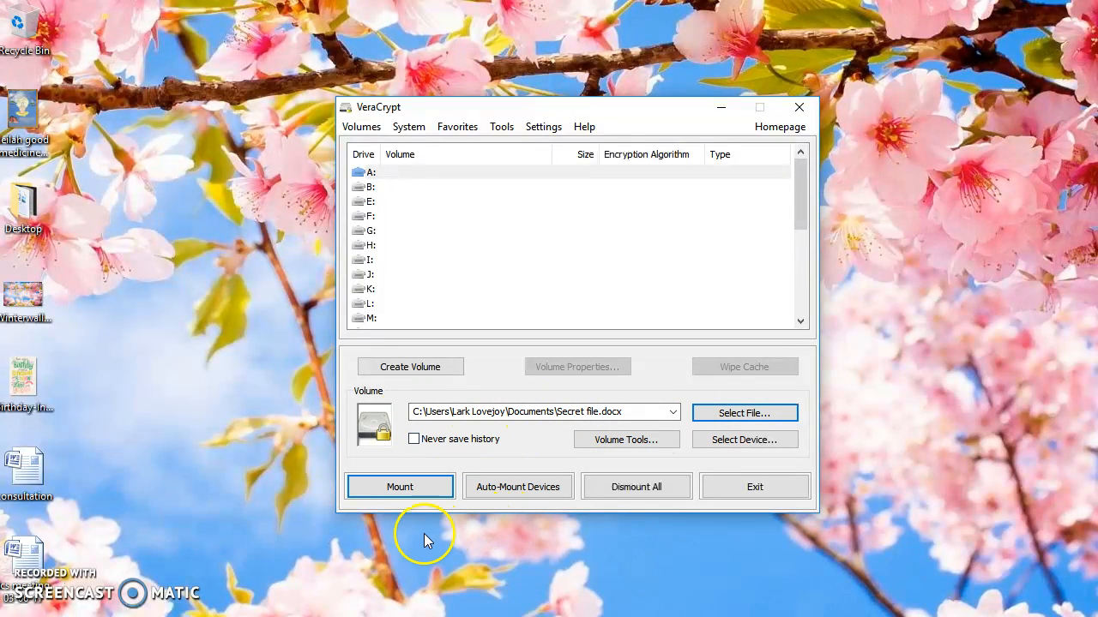
left_click(417, 491)
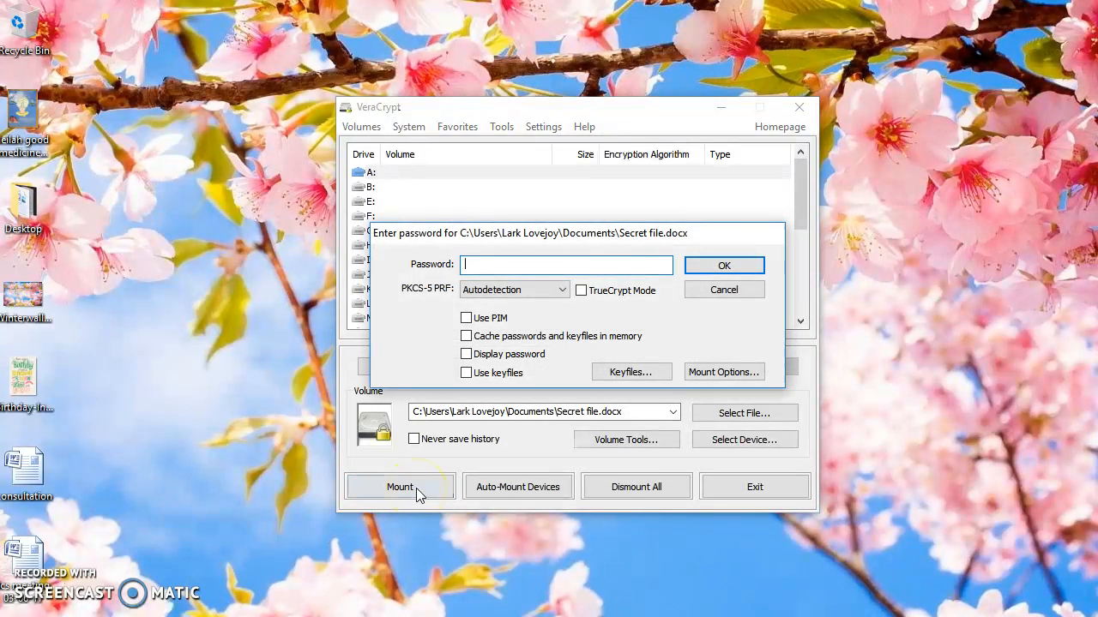
type("p")
key("Return")
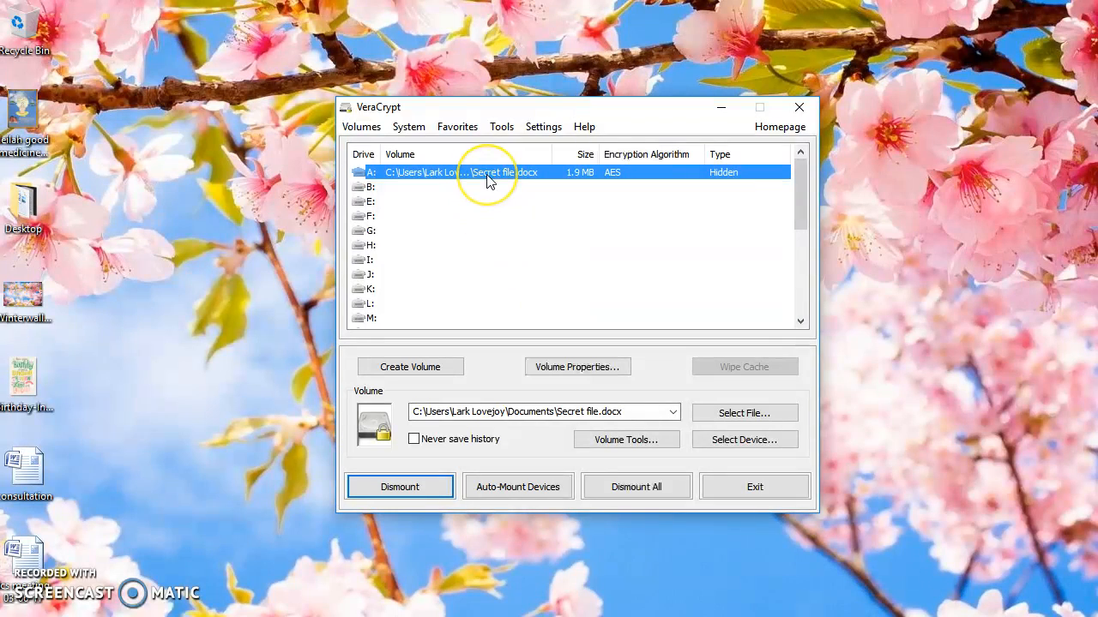
Open the mounted drive A: in File Explorer and copy the file up from Documents into it
left_click(464, 176)
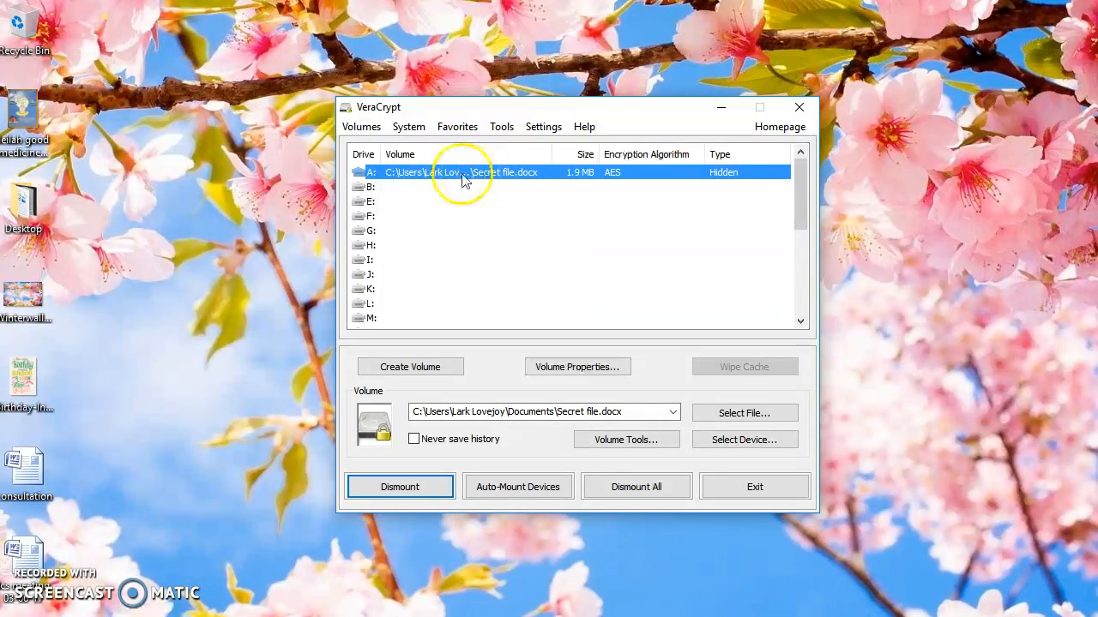
double_click(444, 177)
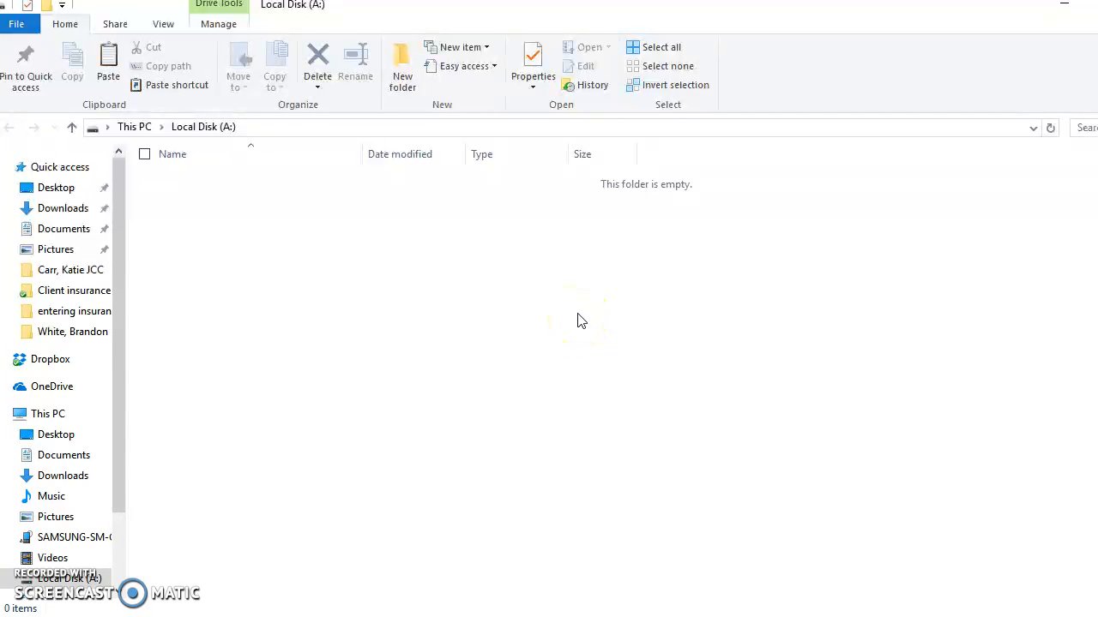
left_click(392, 616)
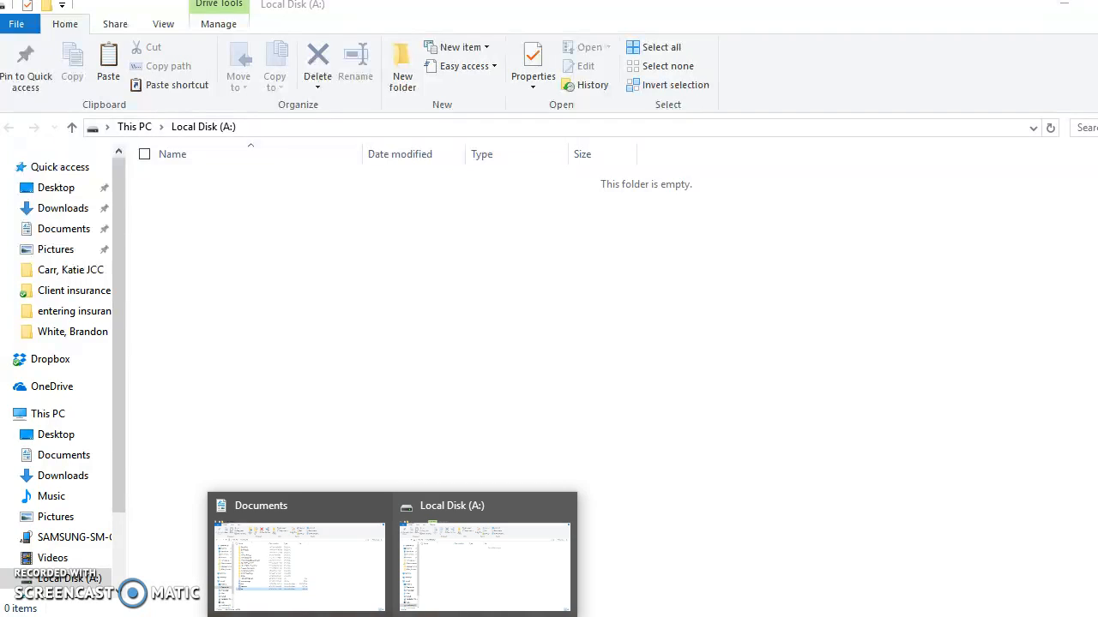
left_click(355, 595)
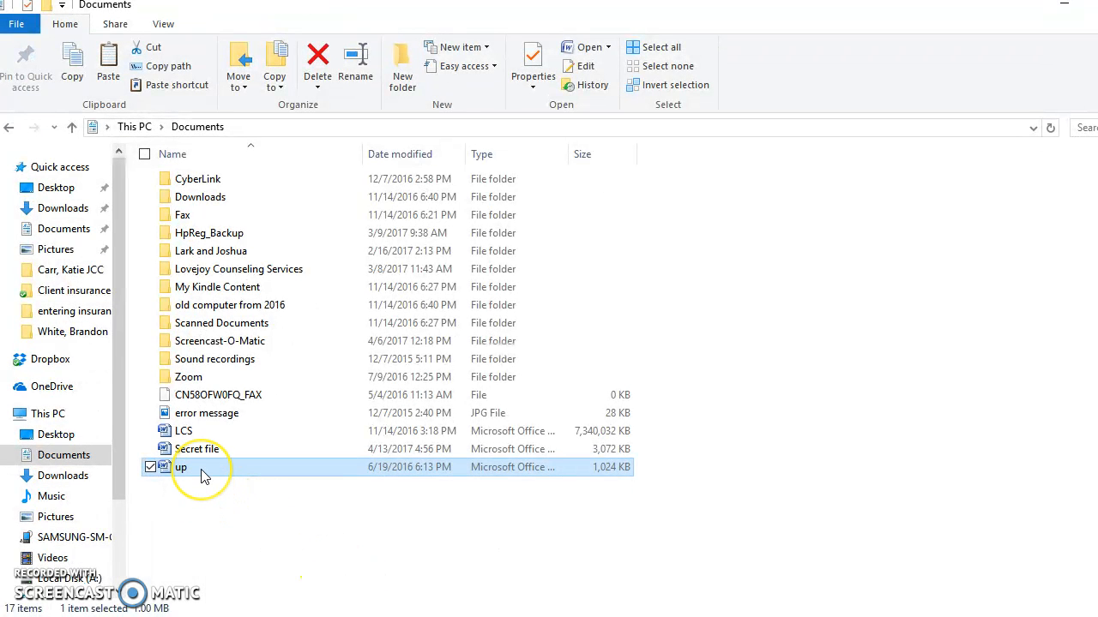
left_click(202, 470)
left_click(377, 540)
left_click(214, 474)
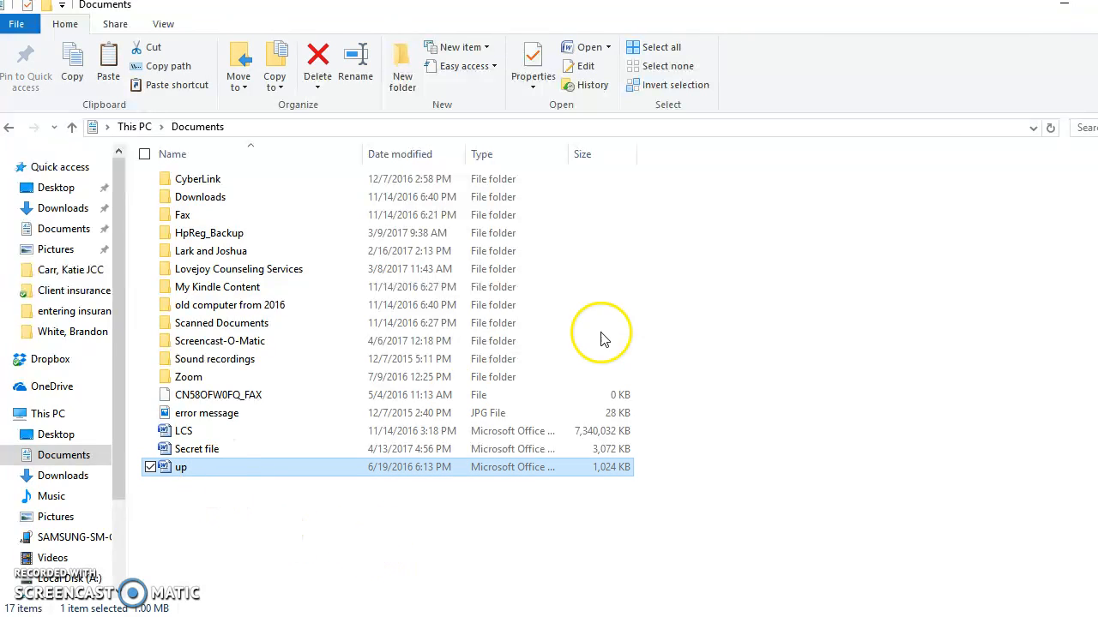
left_click(1063, 5)
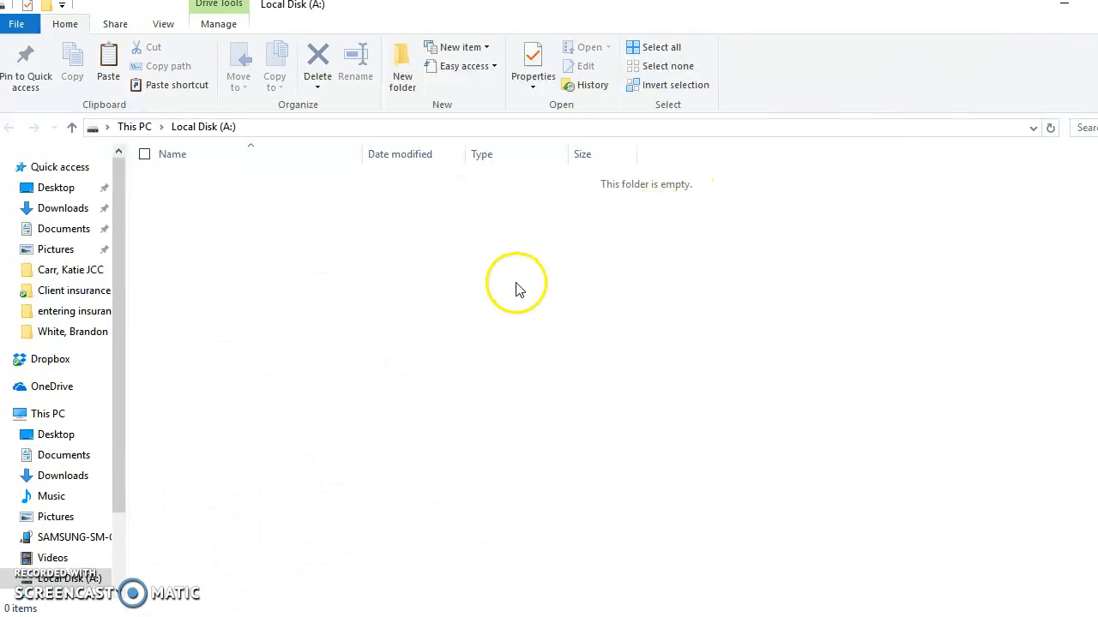
key("ctrl+v")
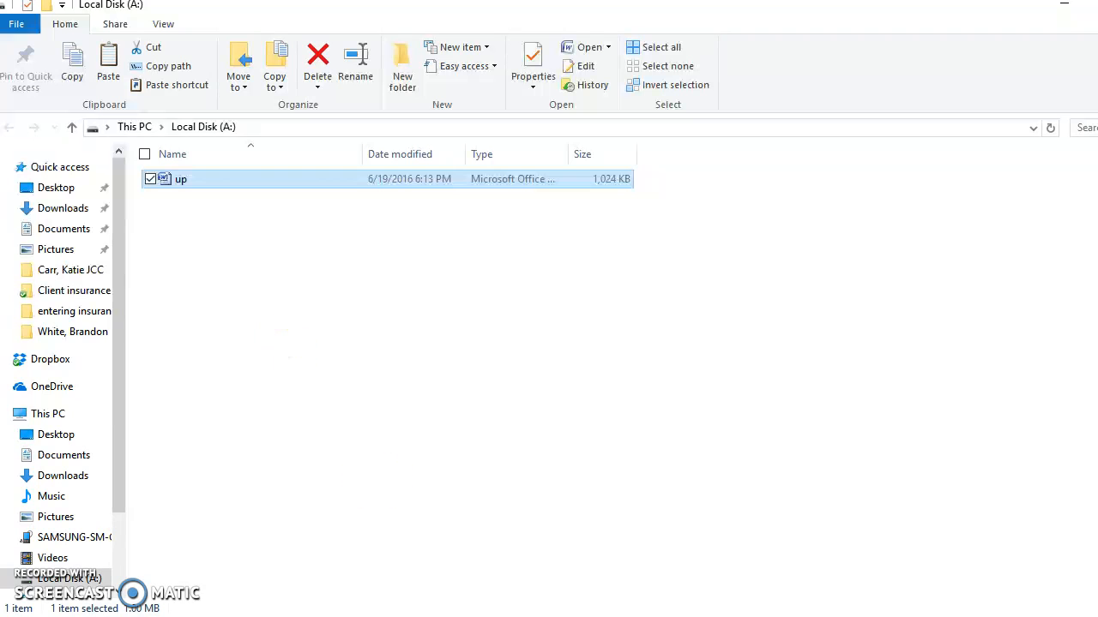
Create a Microsoft Word document containing "/ksdlksgd/lkSGD/lkSDG/lkSJDGlkj" and save it as ksdlksgd on drive A:
key("super")
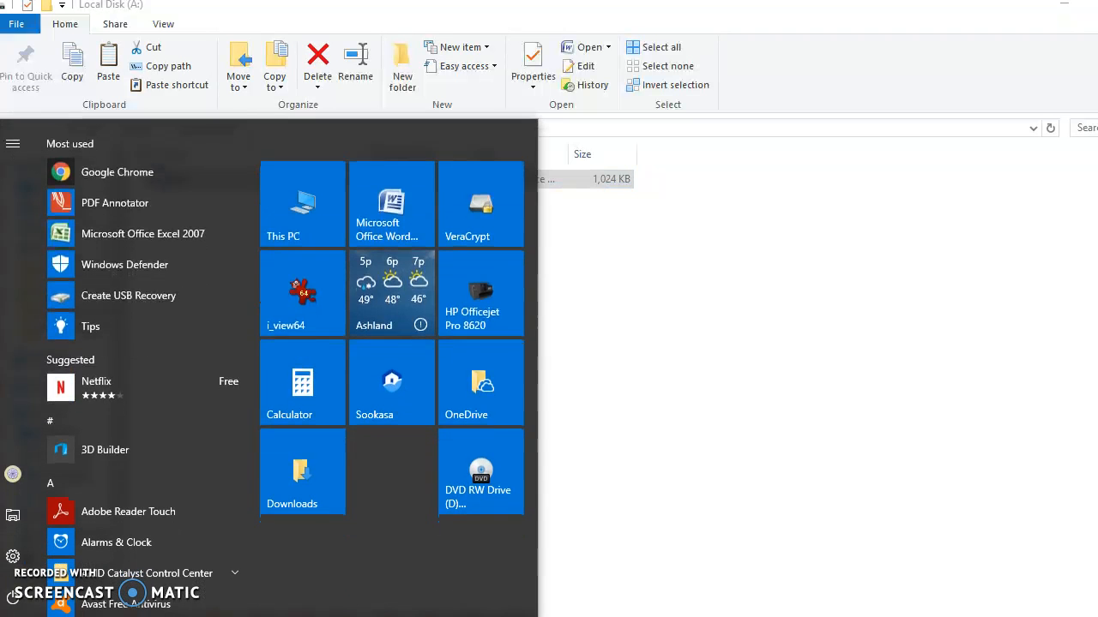
left_click(392, 206)
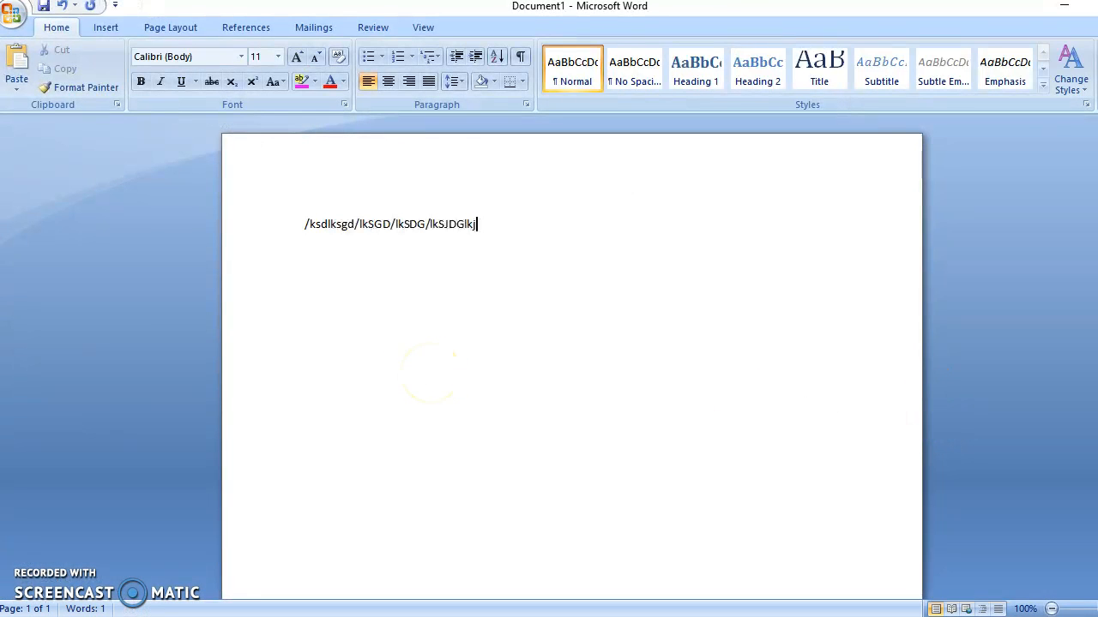
left_click(13, 13)
left_click(31, 164)
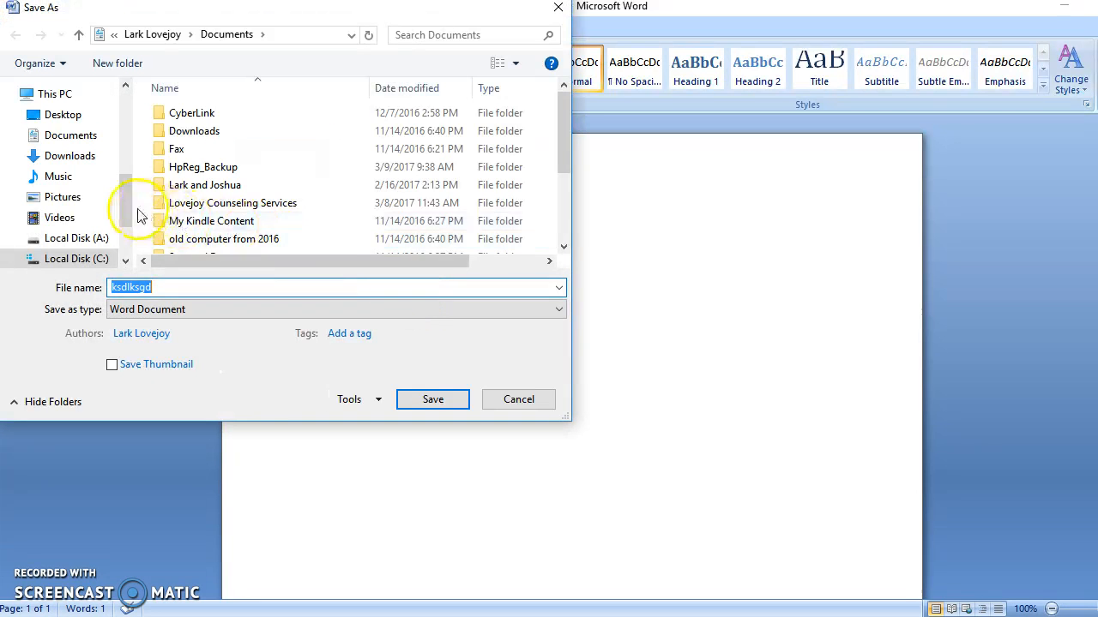
left_click(86, 239)
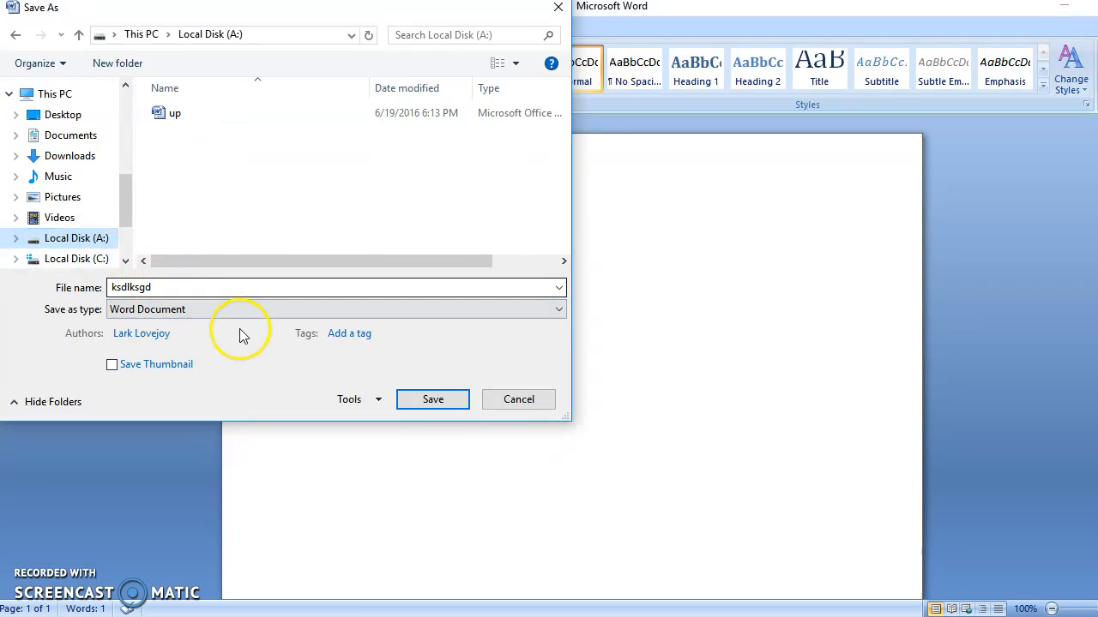
left_click(433, 401)
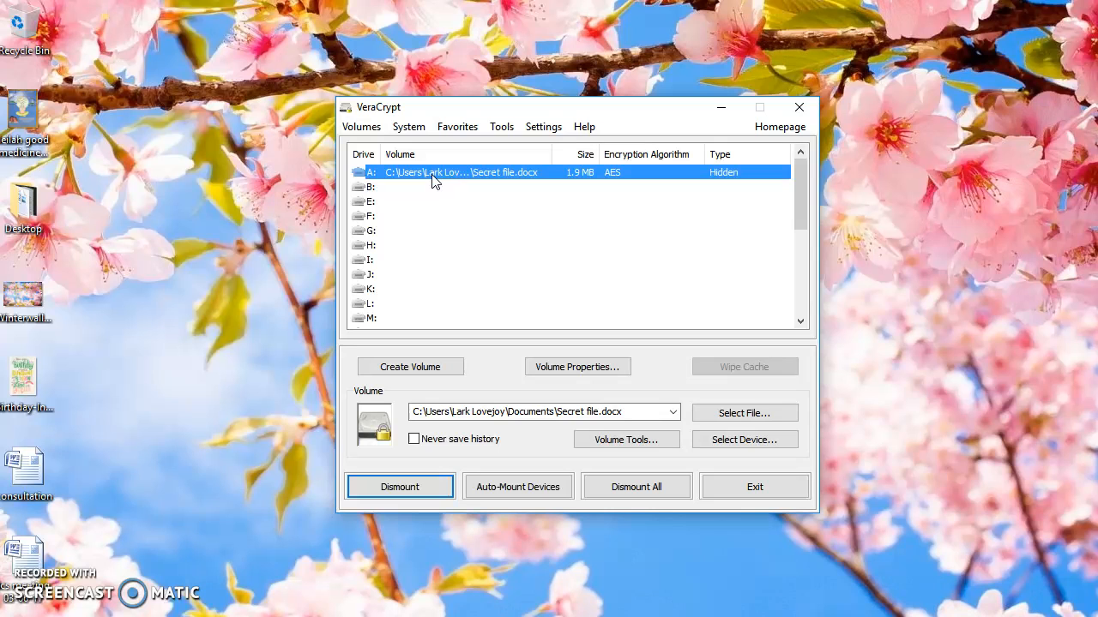
Dismount the hidden volume from drive A: in VeraCrypt and close the program window
left_click(409, 493)
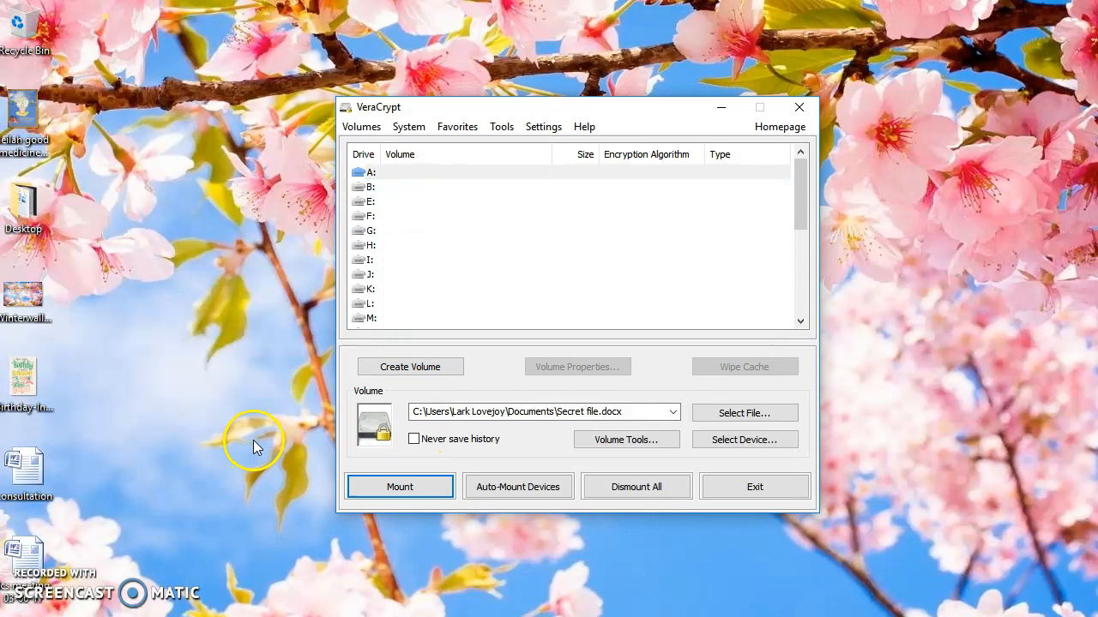
left_click(809, 108)
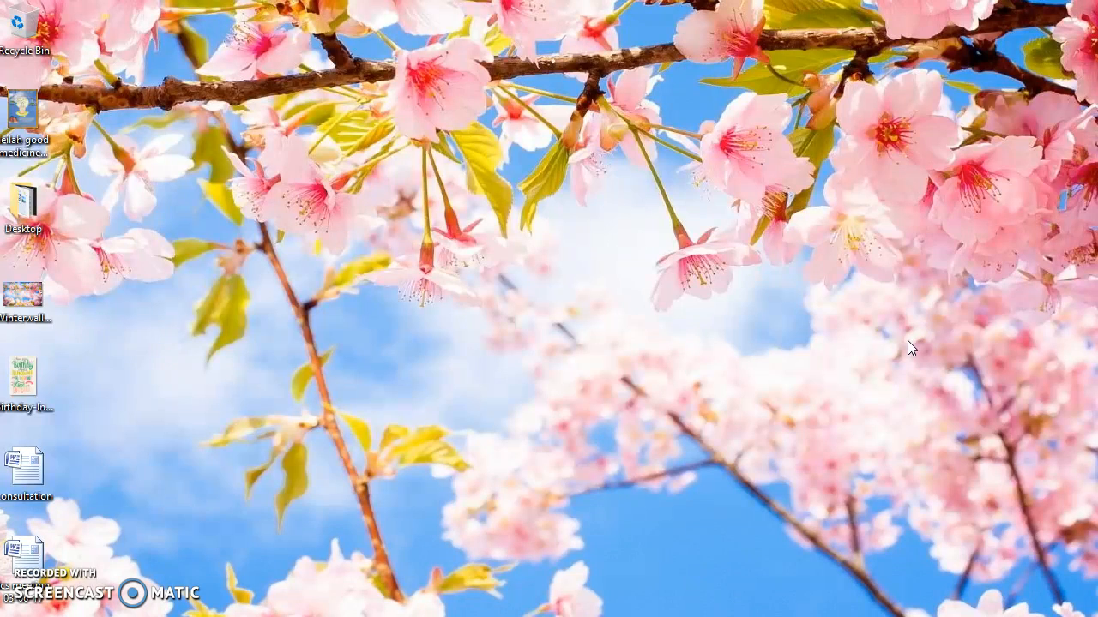
Reopen VeraCrypt, bring up the password prompt for mounting Secret file, and cancel it before closing the program
key("super")
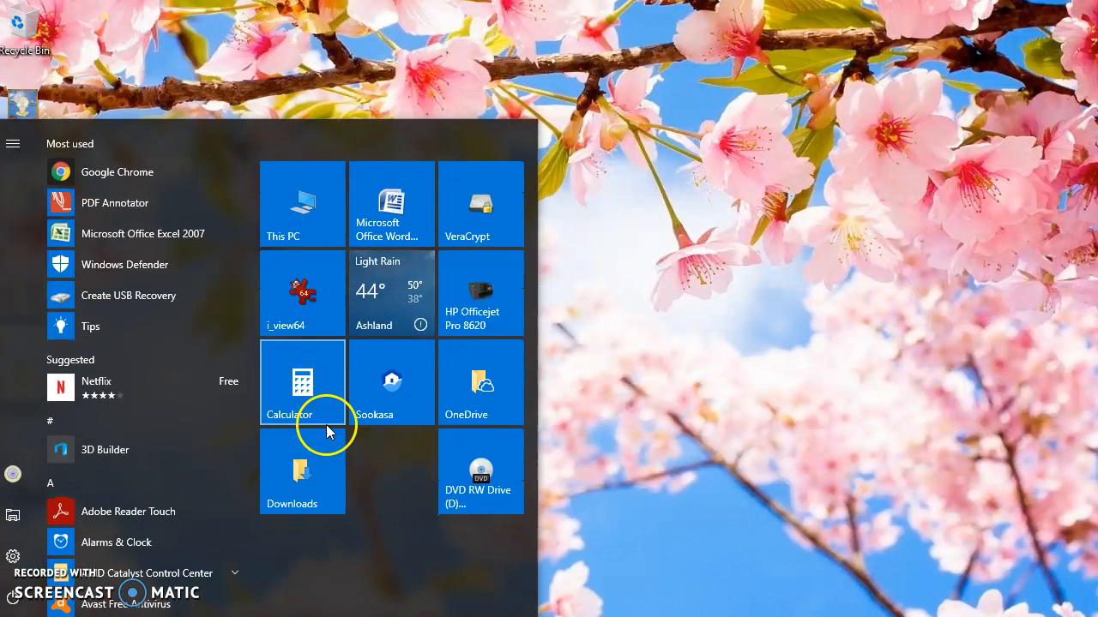
left_click(503, 231)
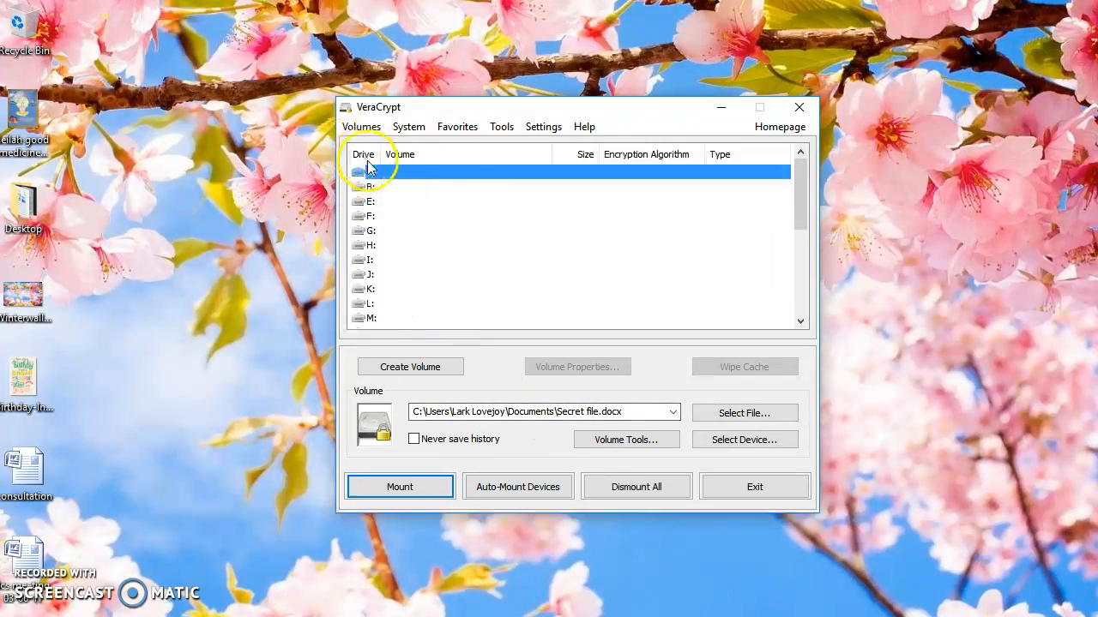
left_click(399, 487)
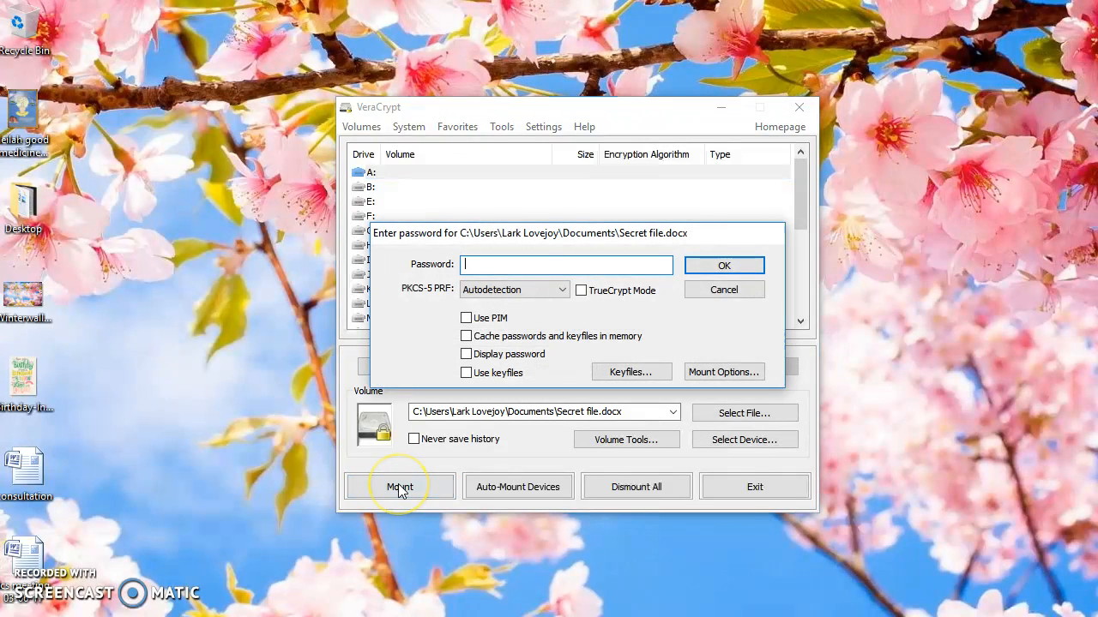
left_click(739, 295)
left_click(799, 107)
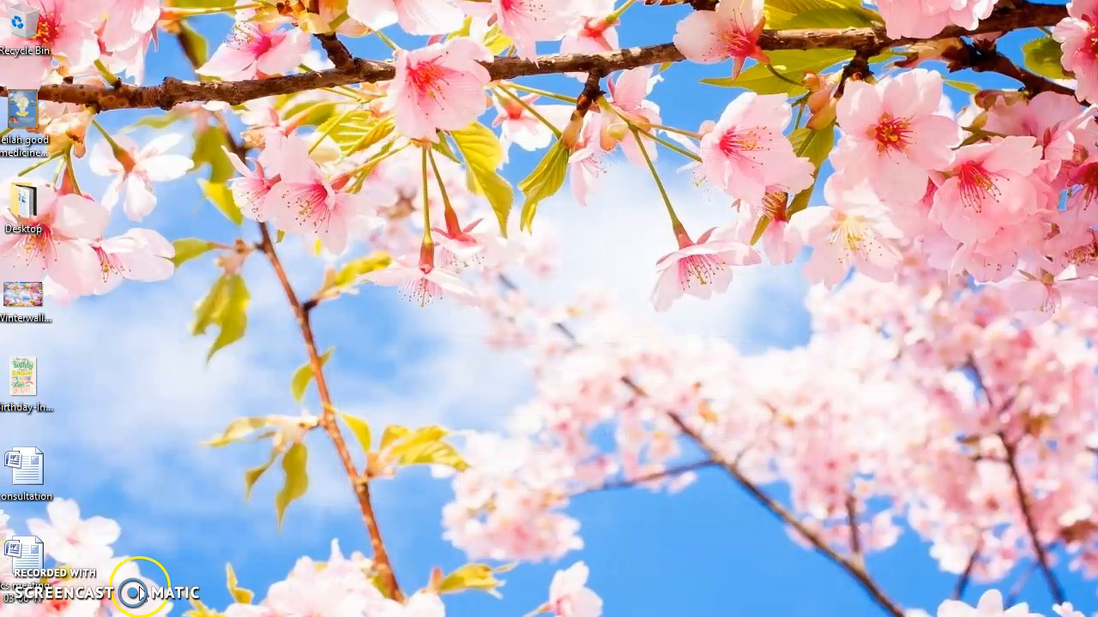